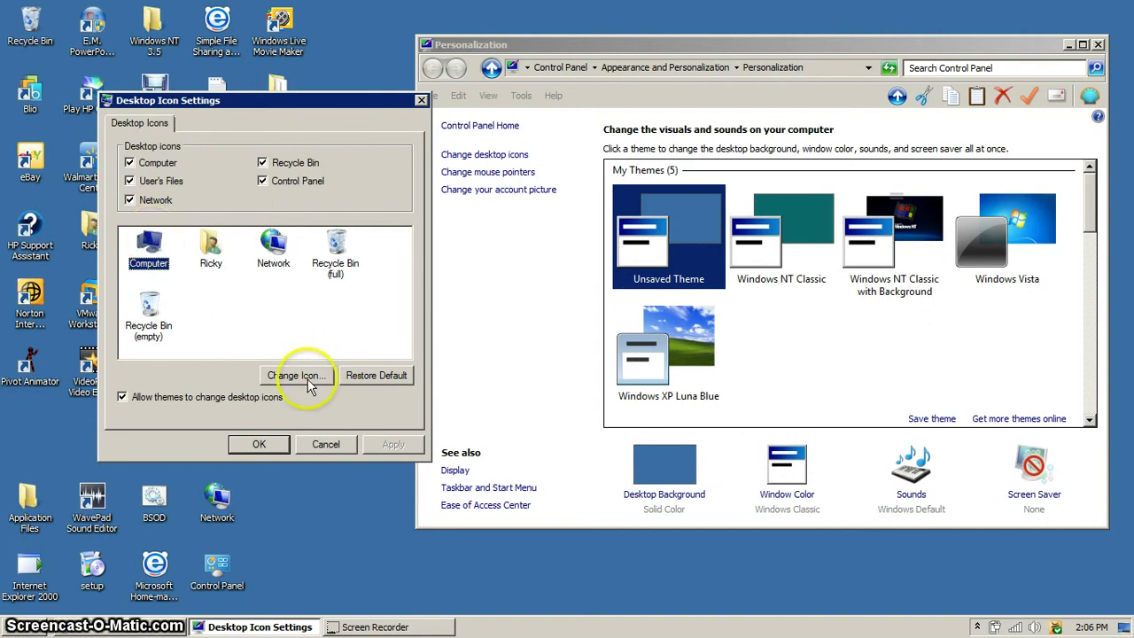
Browse for a new Computer icon file, starting in the Pictures library's address bar.
click(296, 376)
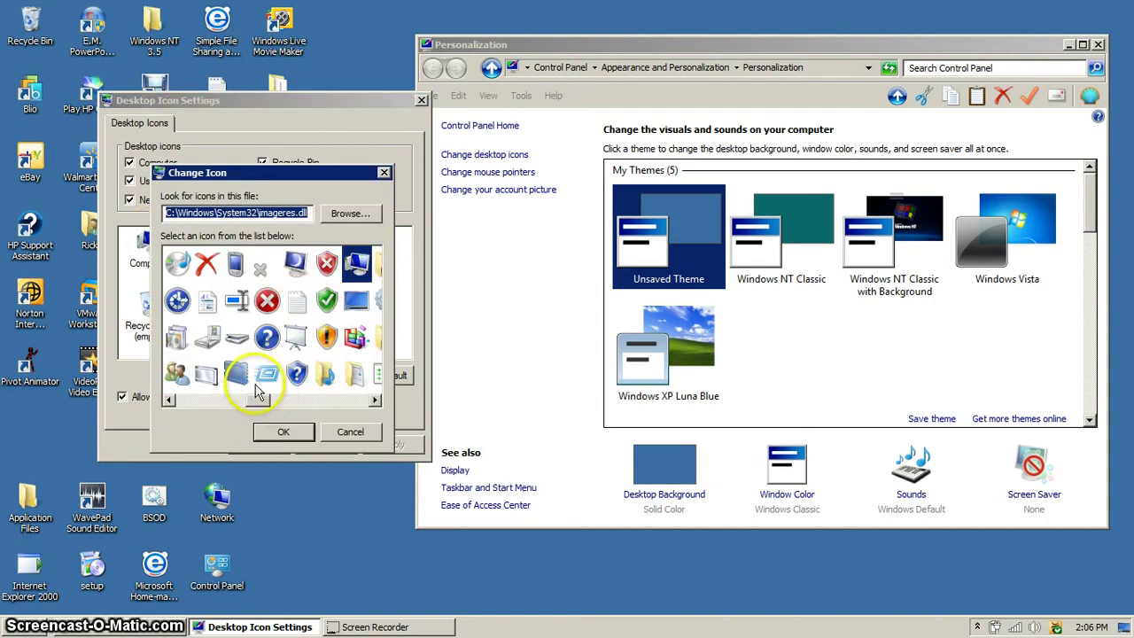
click(348, 214)
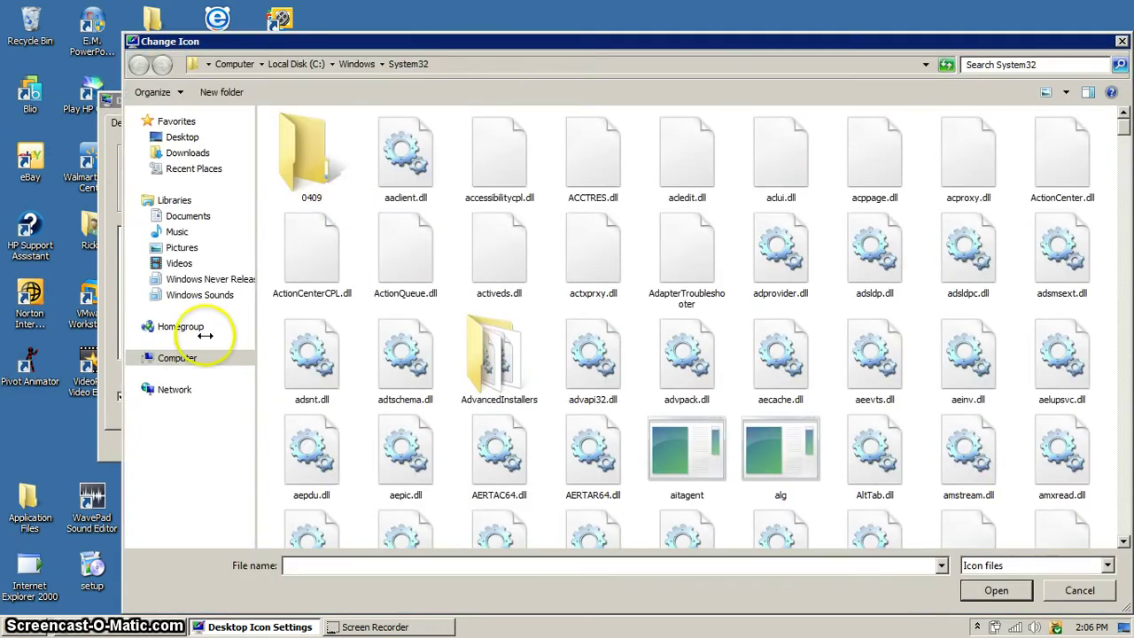
click(193, 251)
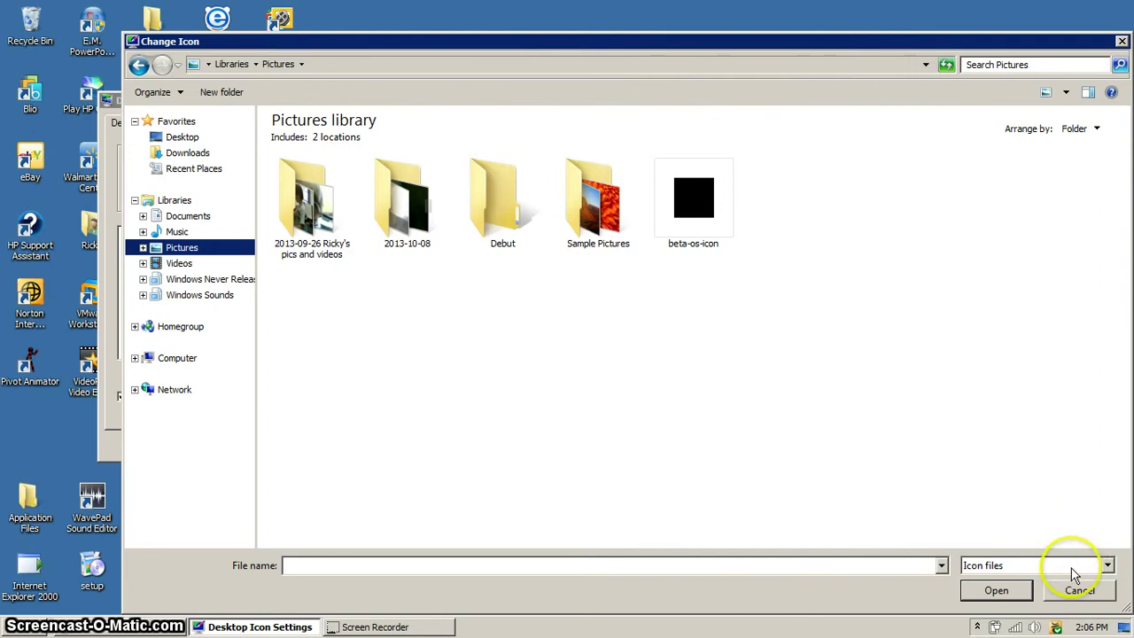
drag(562, 51, 562, 48)
click(562, 58)
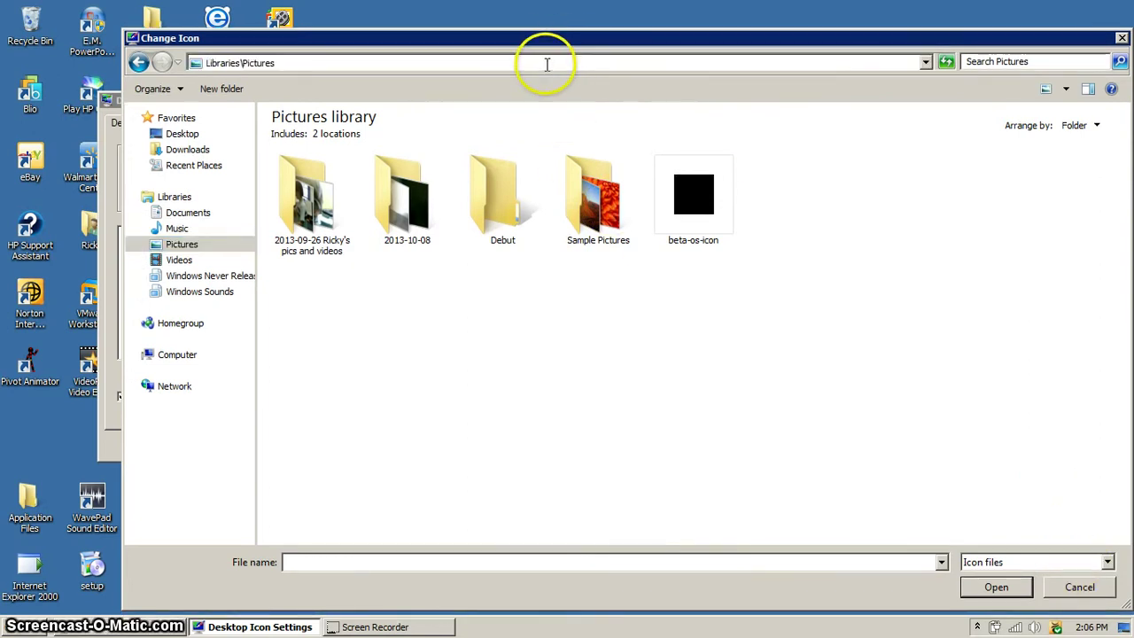
Back out of the XP skin pack archive and open the Win_2000_Icons_and_more_by_alexstrand7 archive.
click(334, 144)
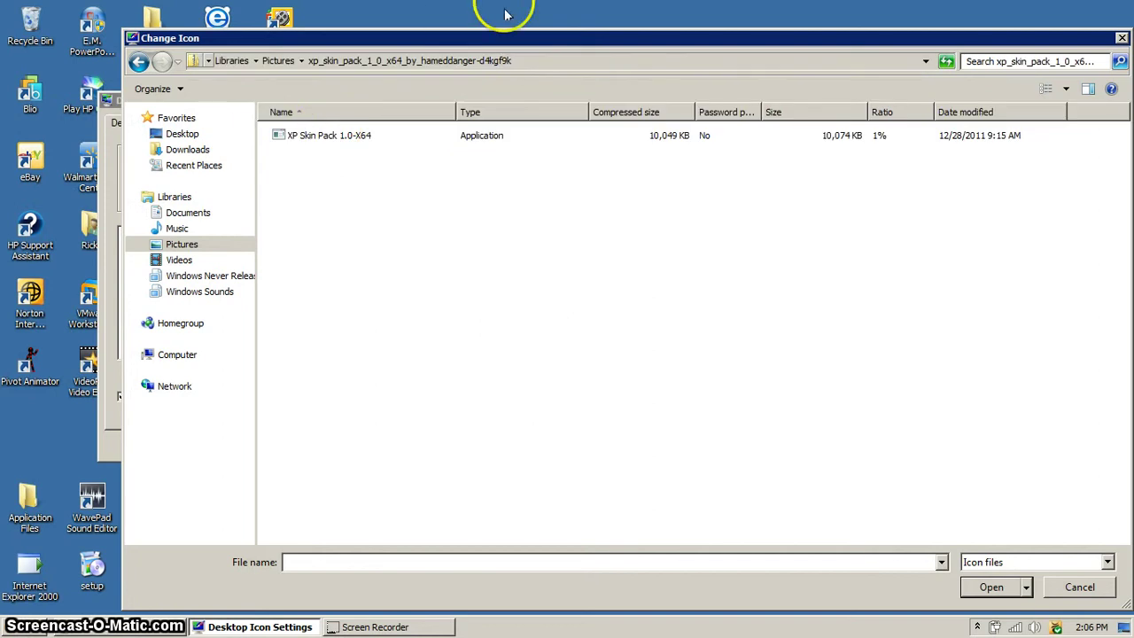
click(537, 62)
drag(522, 63, 402, 63)
drag(285, 20, 312, 55)
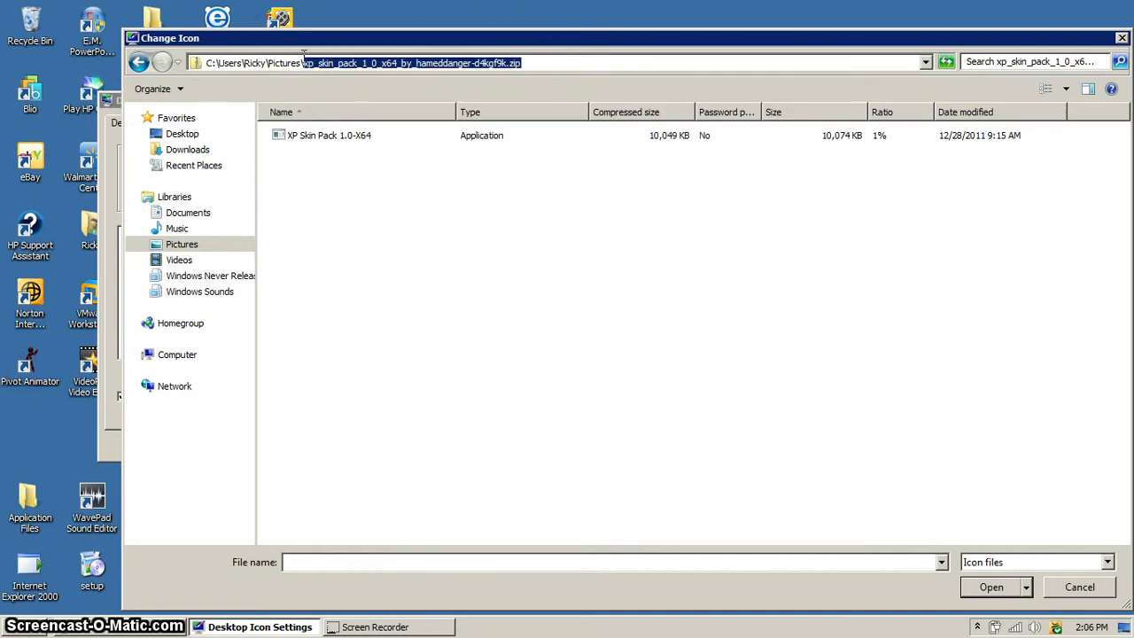
text(\WWI)
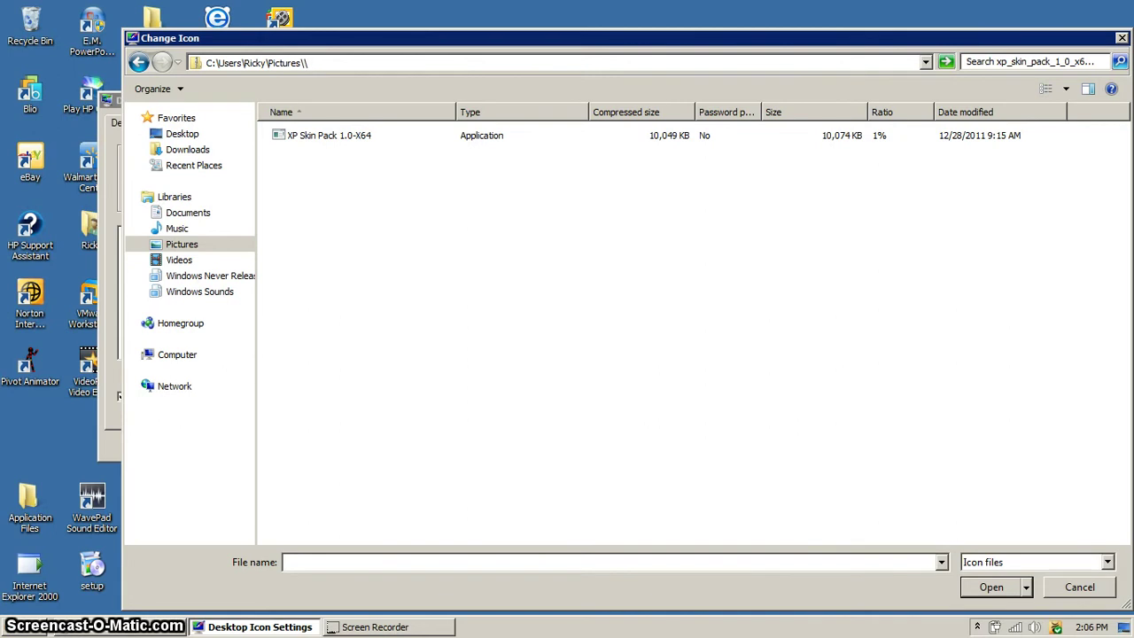
key(BackSpace)
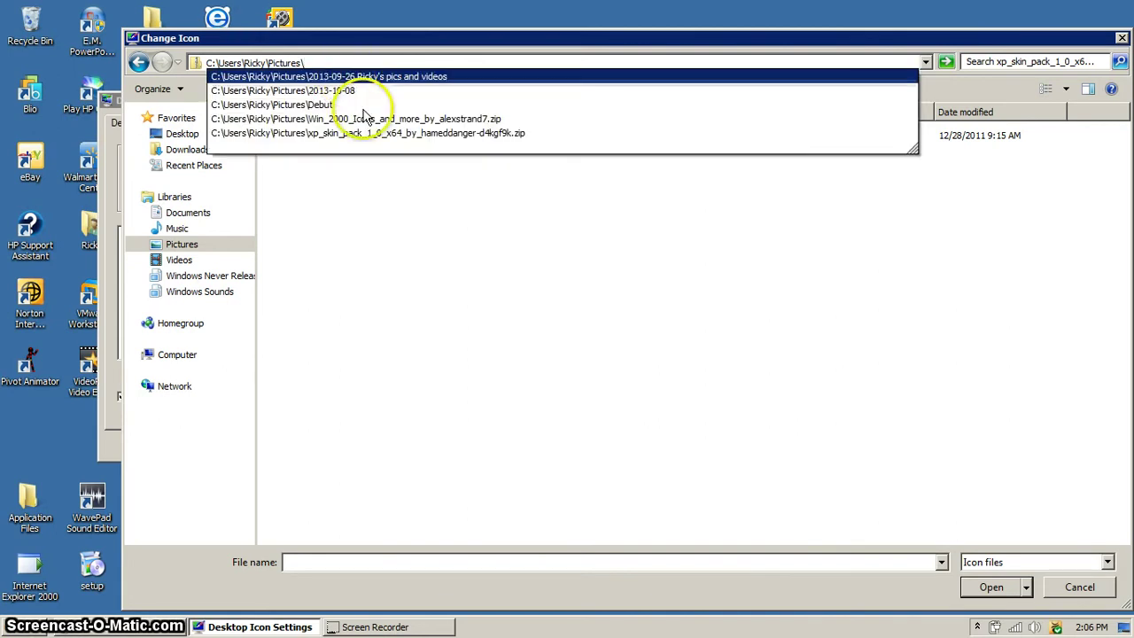
click(416, 119)
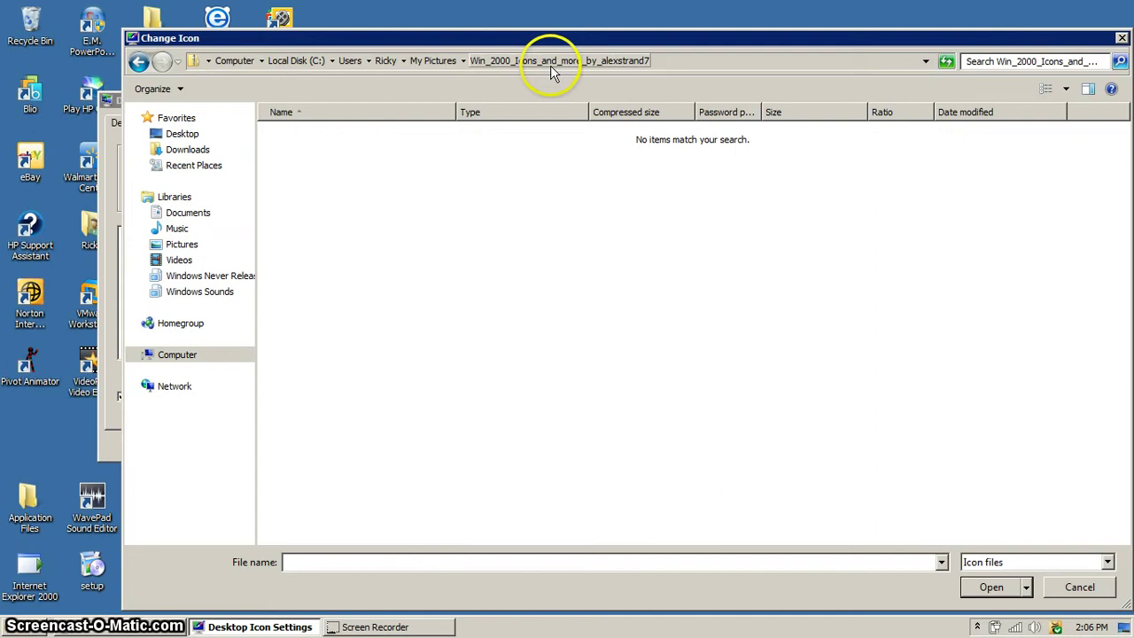
Go to the archive's Icons\EXPLORER folder and load the My Computer icon.
click(713, 62)
click(712, 63)
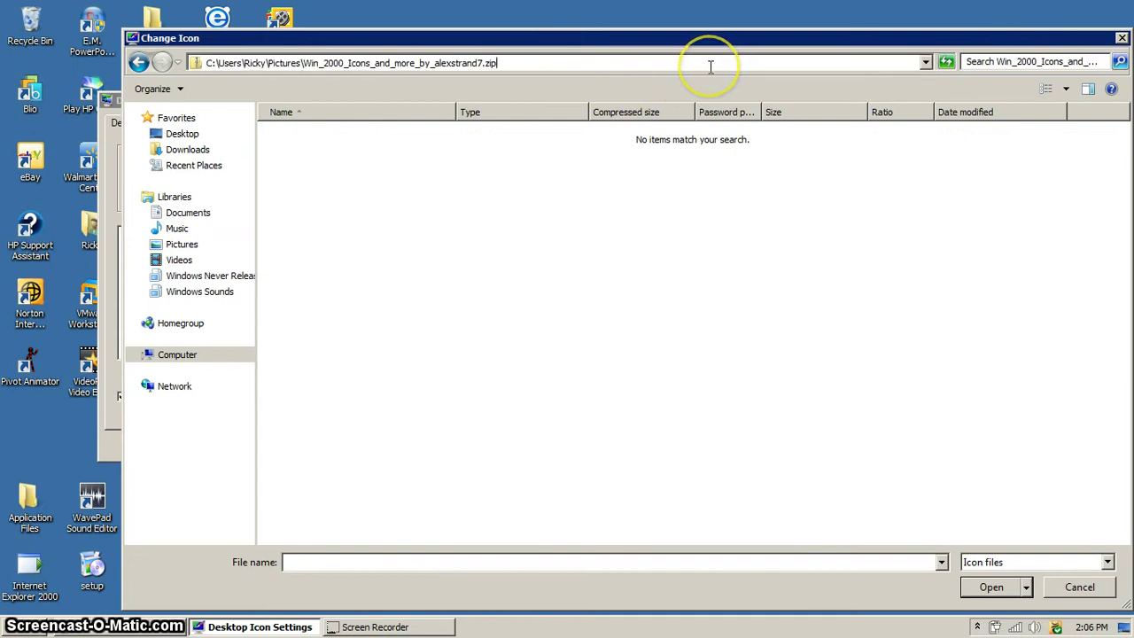
text(\)
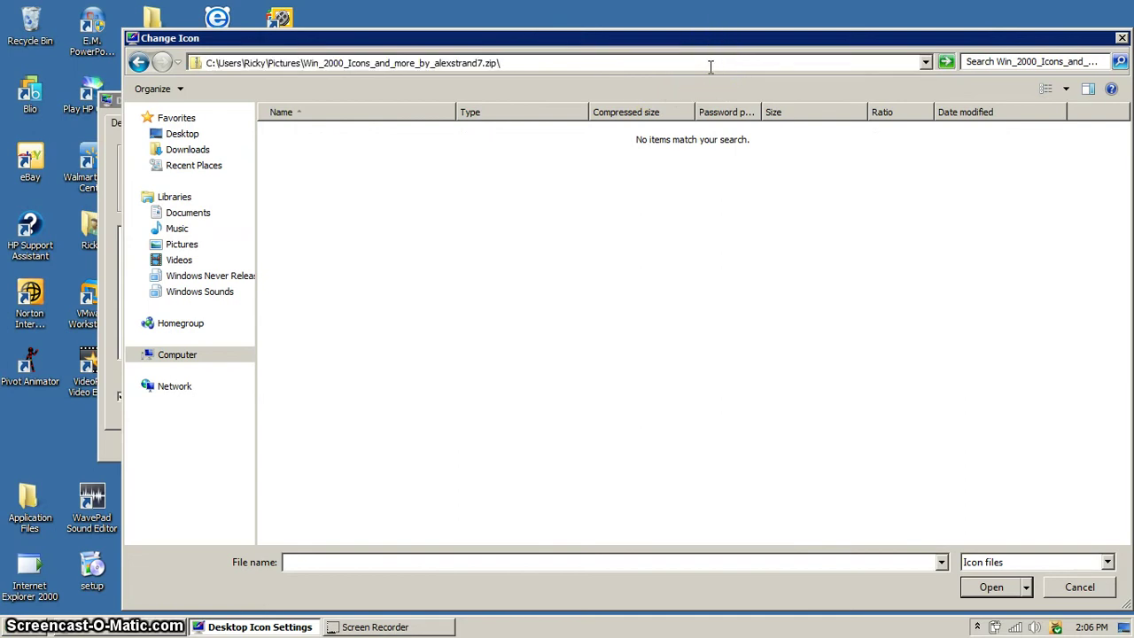
key(Return)
click(708, 64)
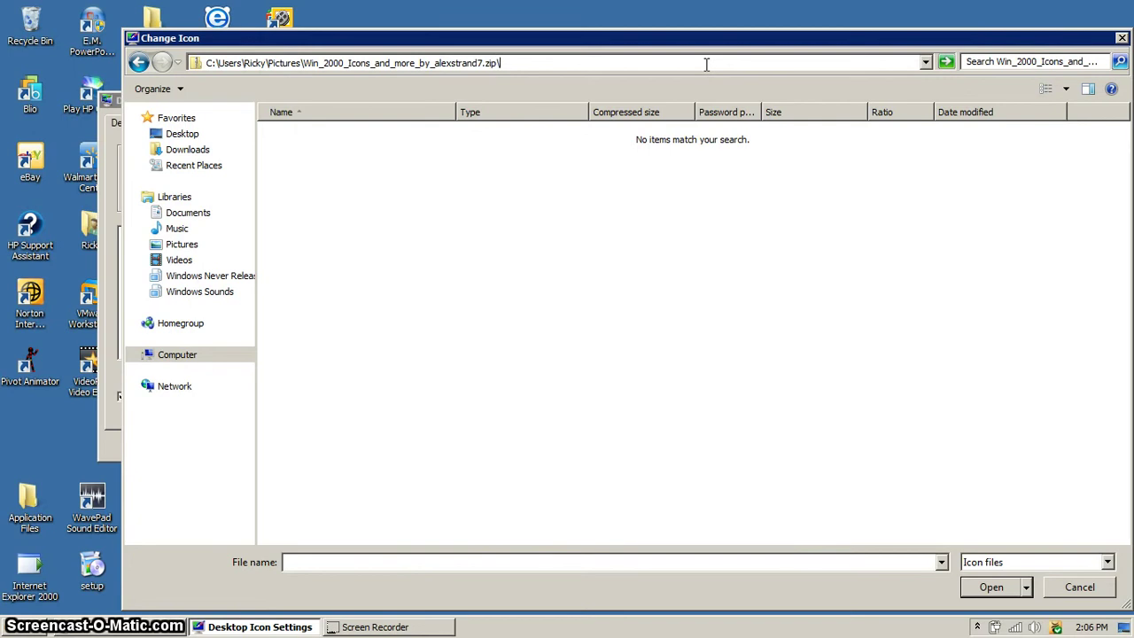
text(Icons)
key(Return)
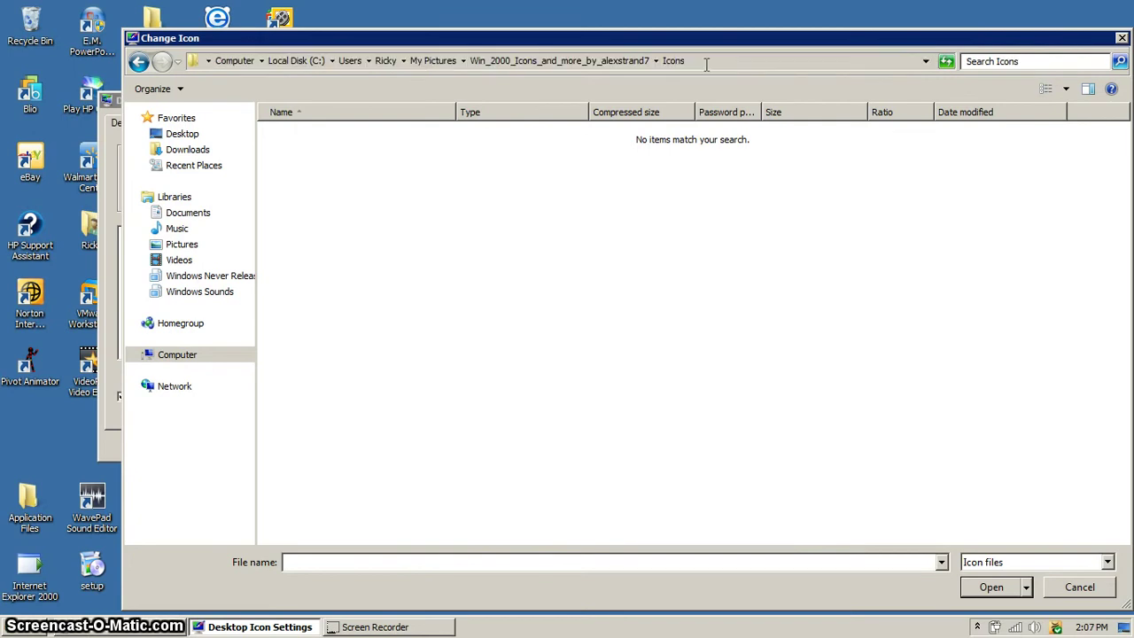
click(706, 64)
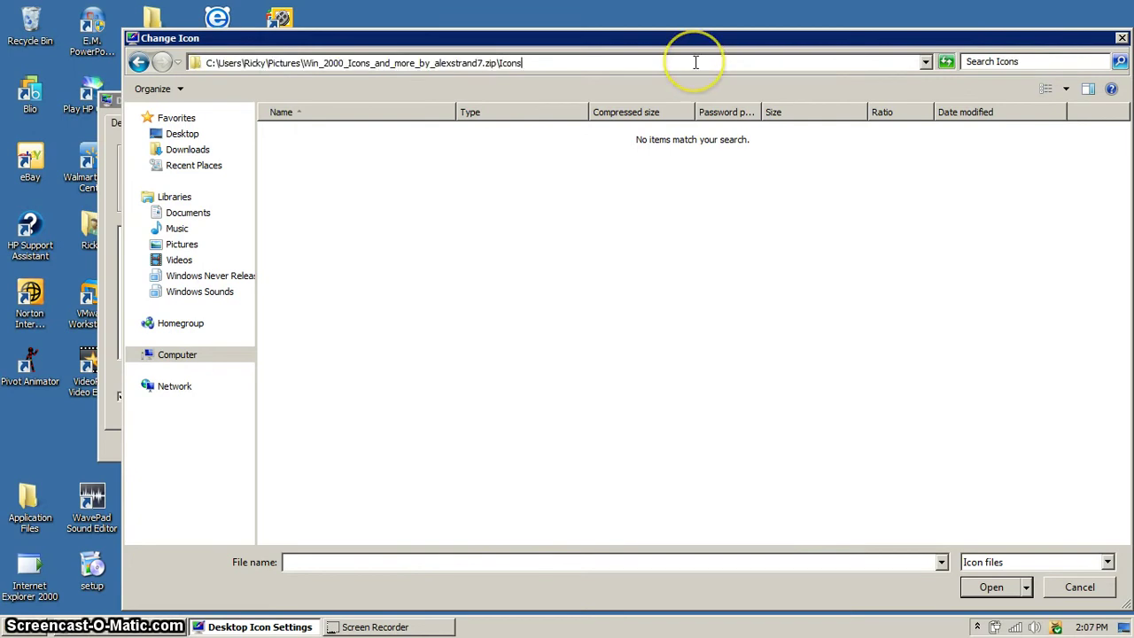
text(\Exp)
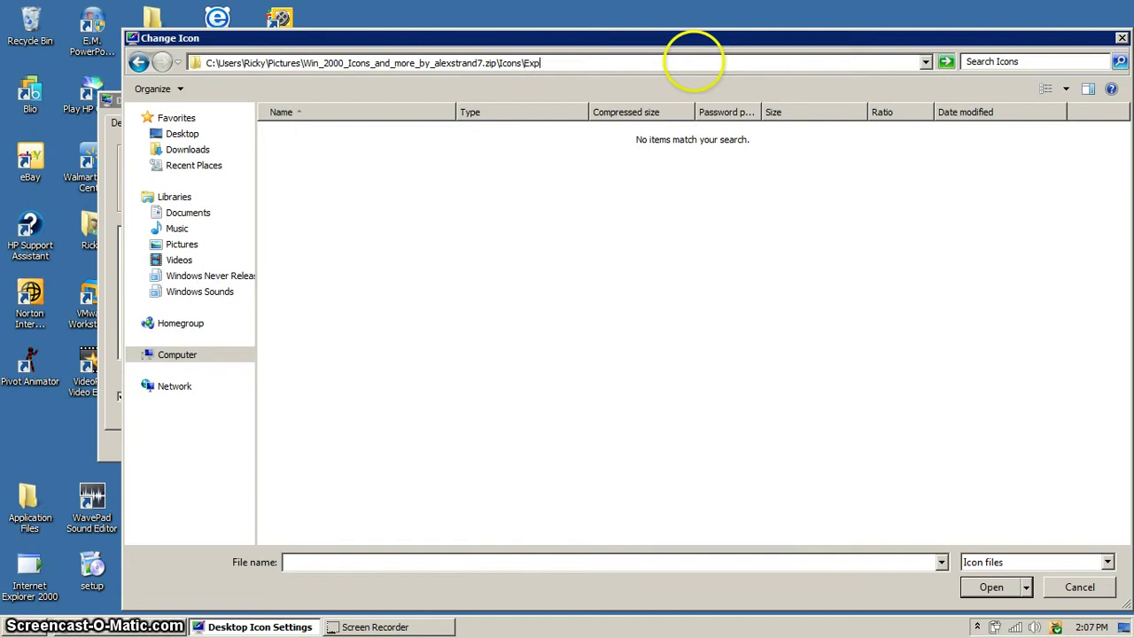
text(lorer)
key(Return)
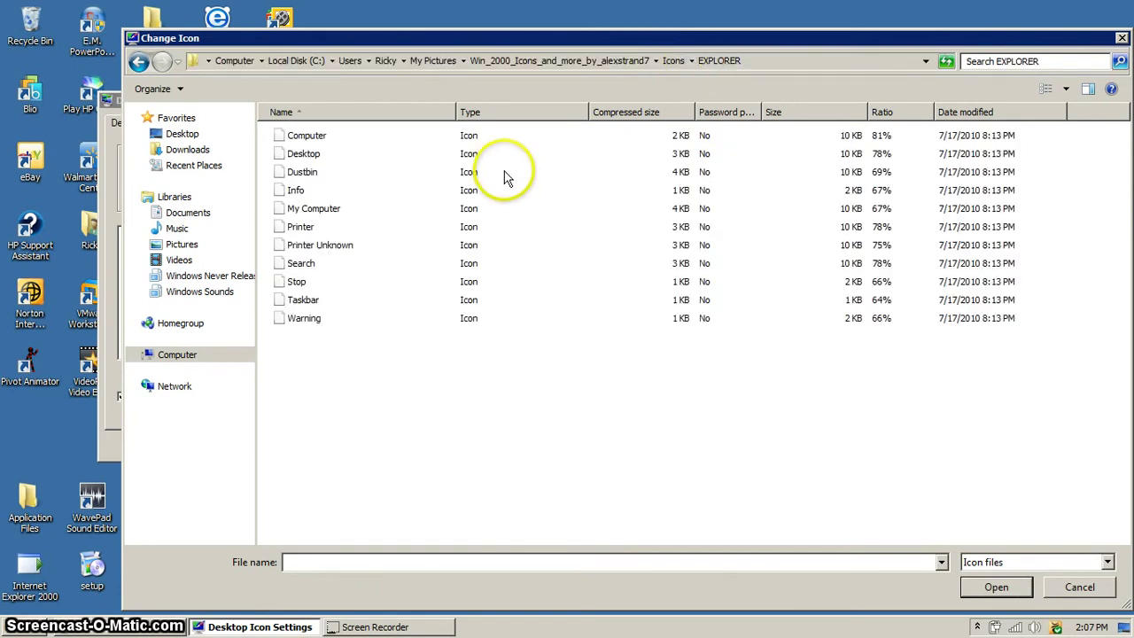
click(312, 208)
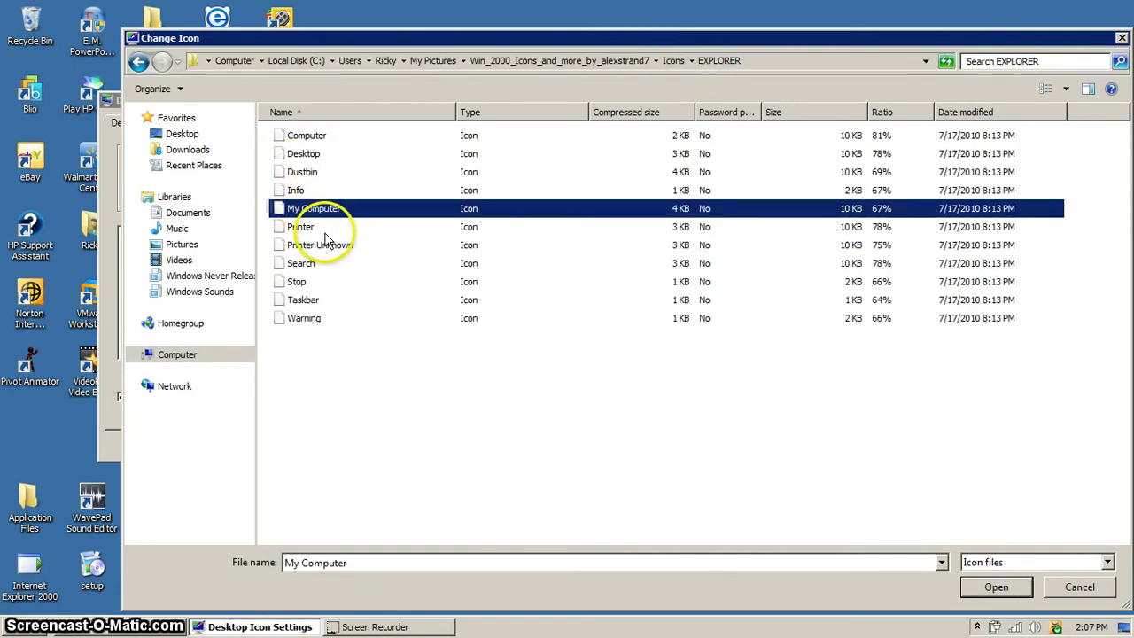
click(996, 586)
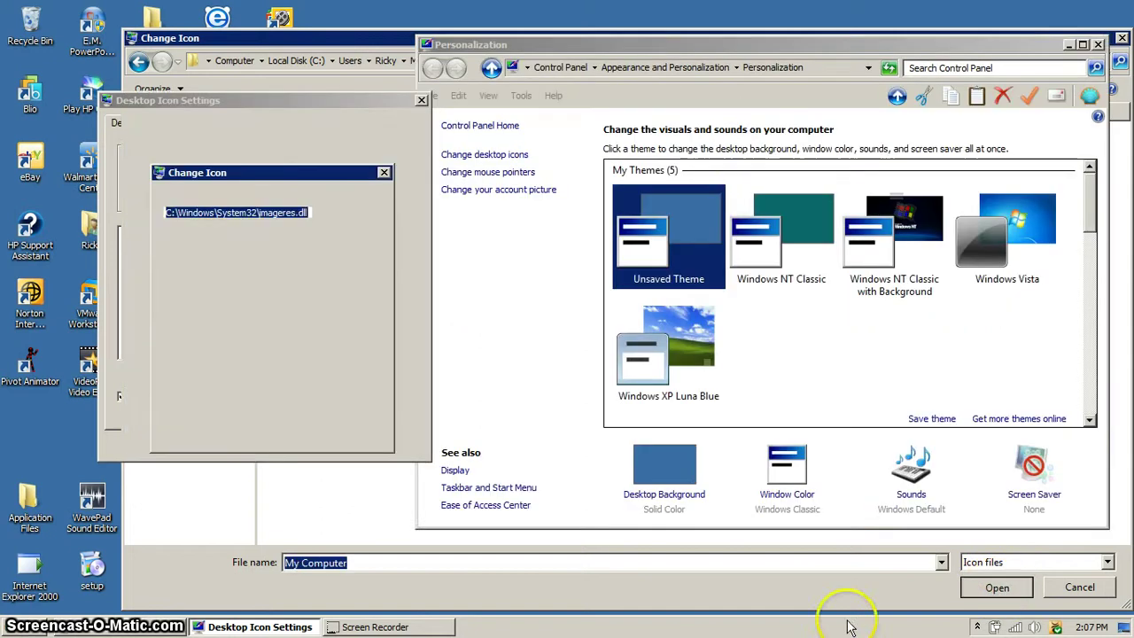
Confirm the Computer icon, then select the user's files icon and open its icon picker.
click(284, 431)
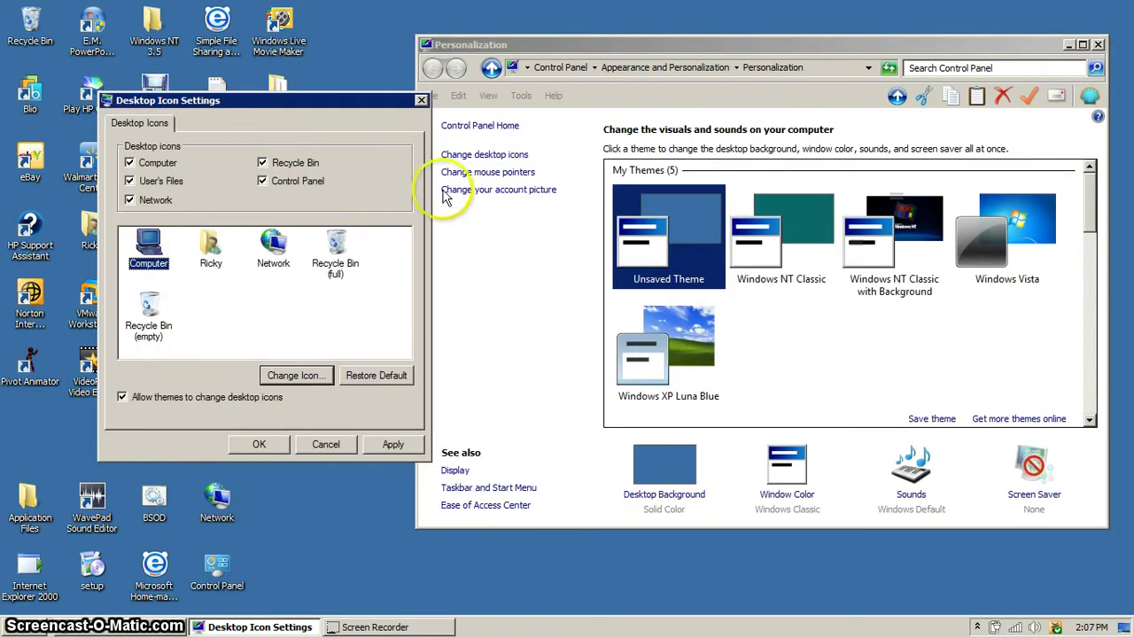
click(211, 255)
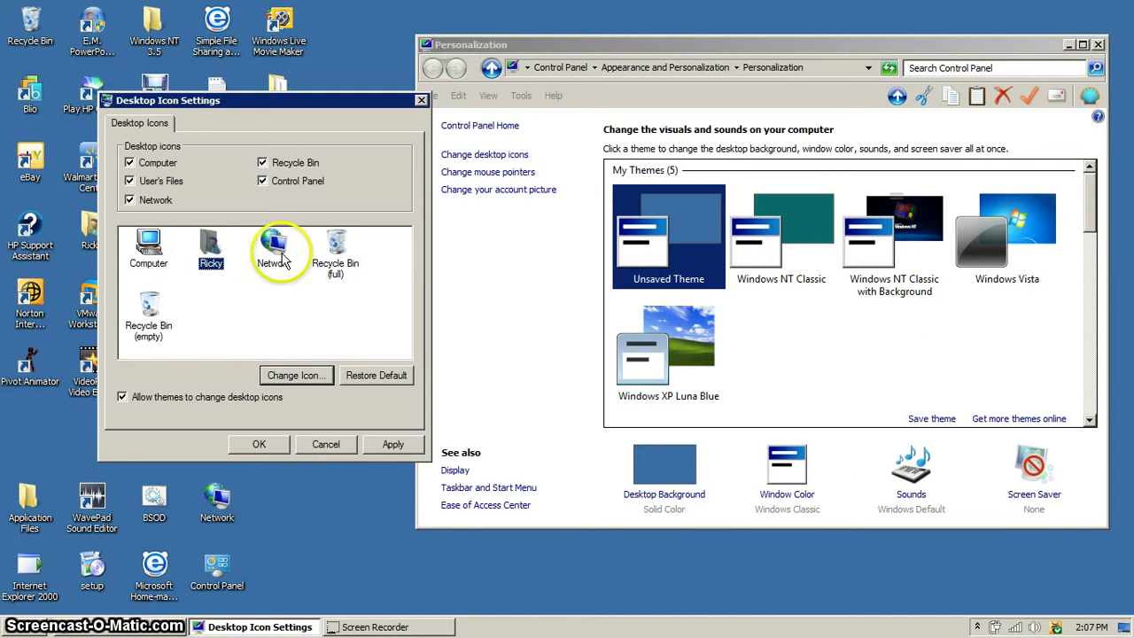
click(301, 376)
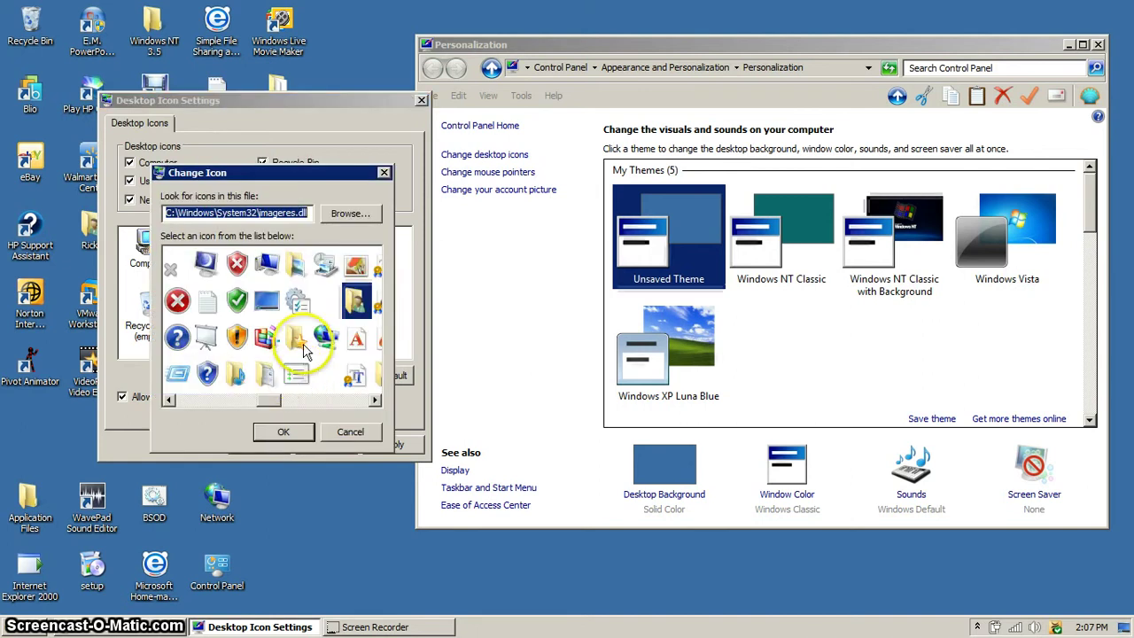
Browse to Pictures, enter Sample Pictures, and trim the path back toward Users.
click(356, 213)
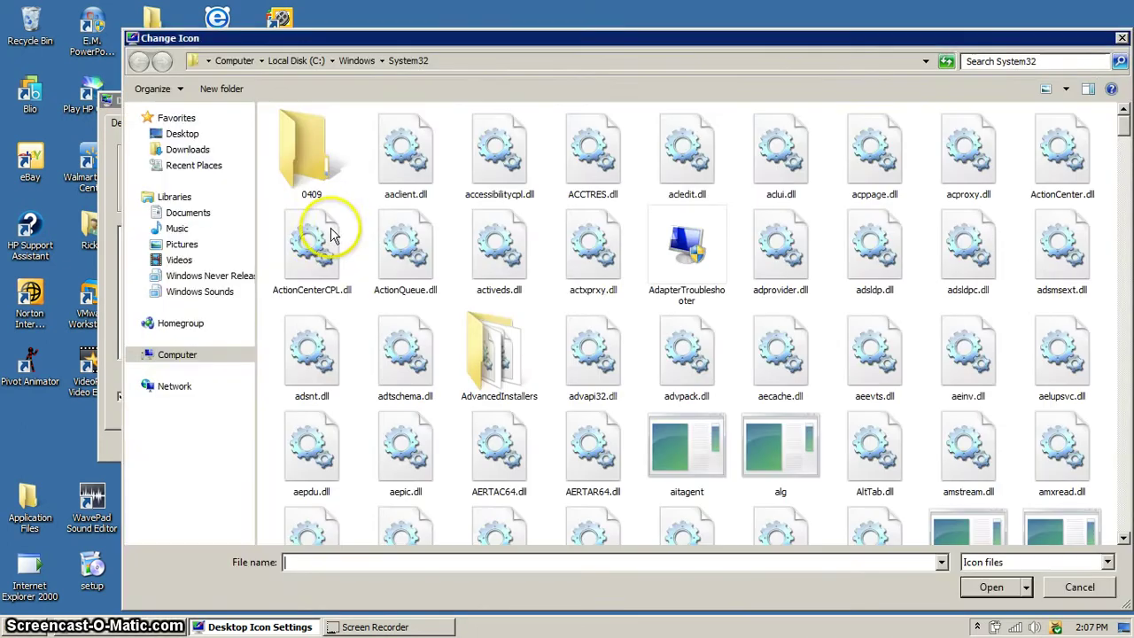
click(180, 244)
click(519, 61)
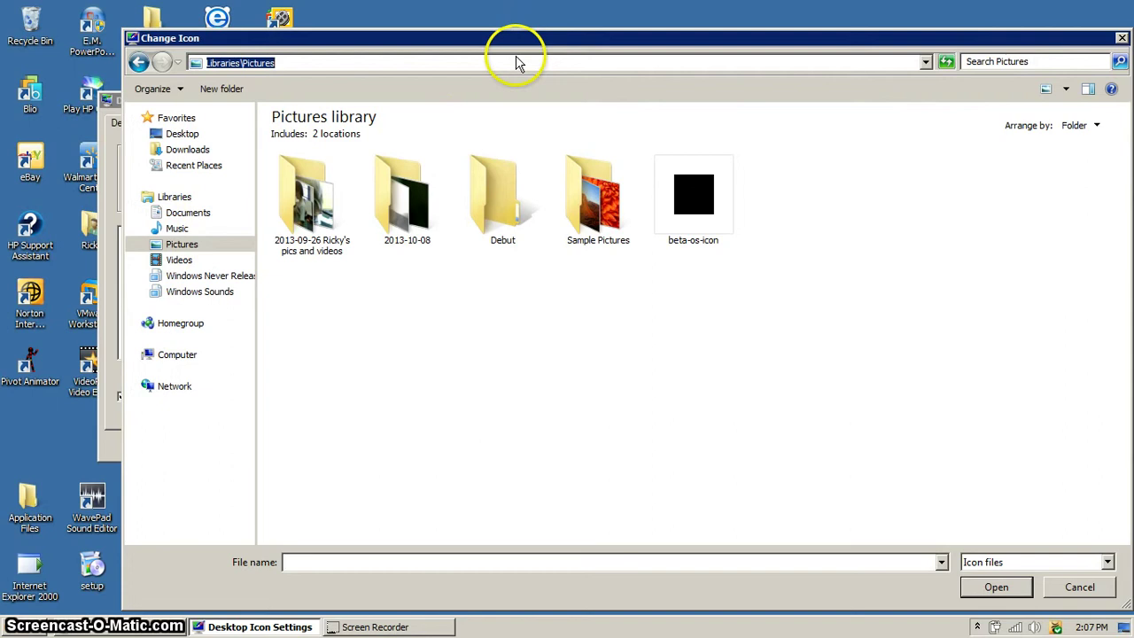
text(\)
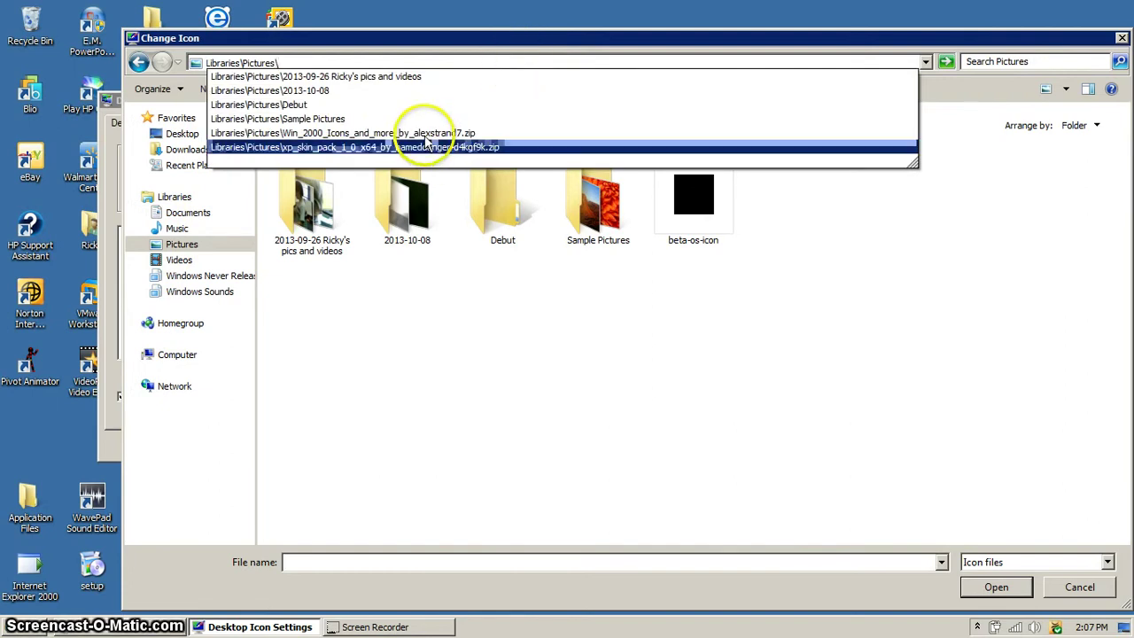
click(418, 118)
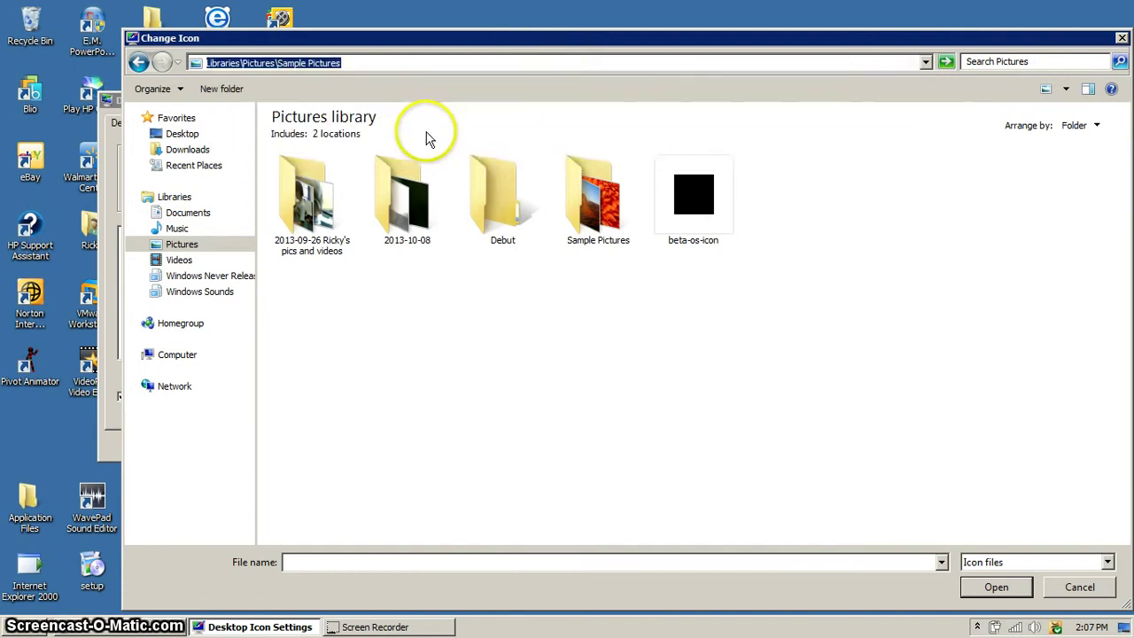
click(408, 63)
drag(408, 63, 309, 67)
key(BackSpace)
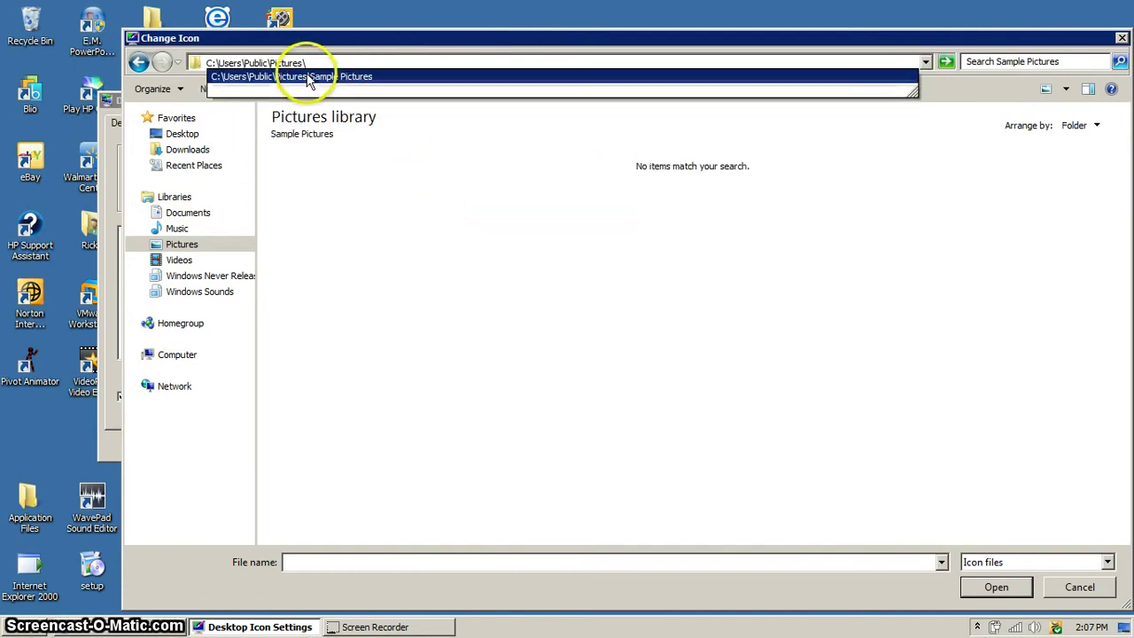
key(BackSpace)
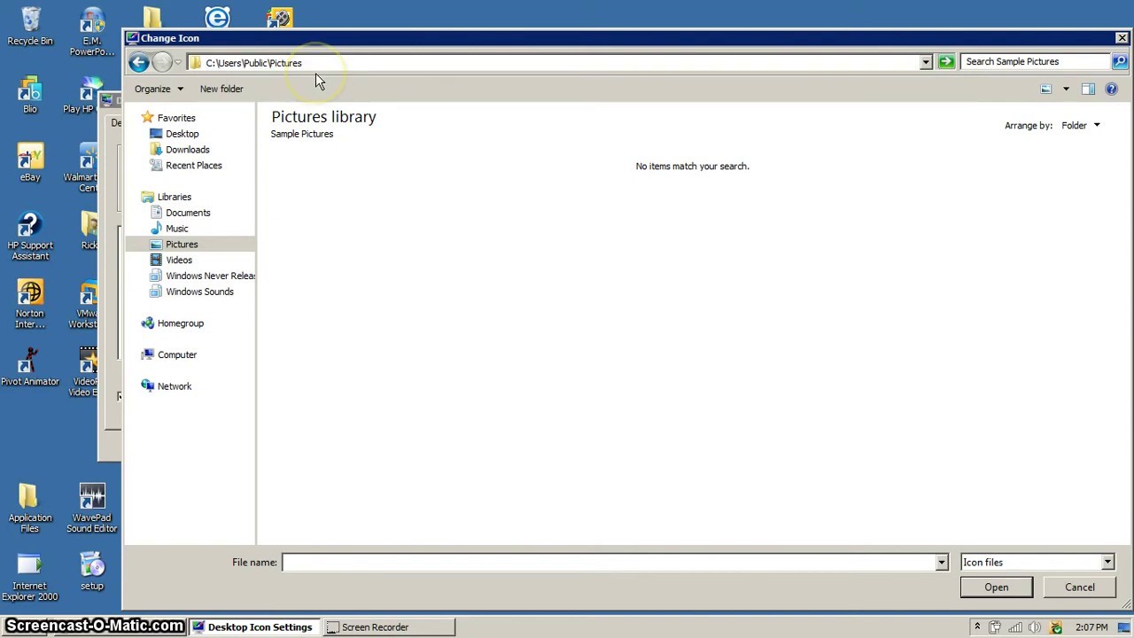
key(BackSpace)
key(BackSpace)
key(BackSpace)
key(BackSpace)
key(BackSpace)
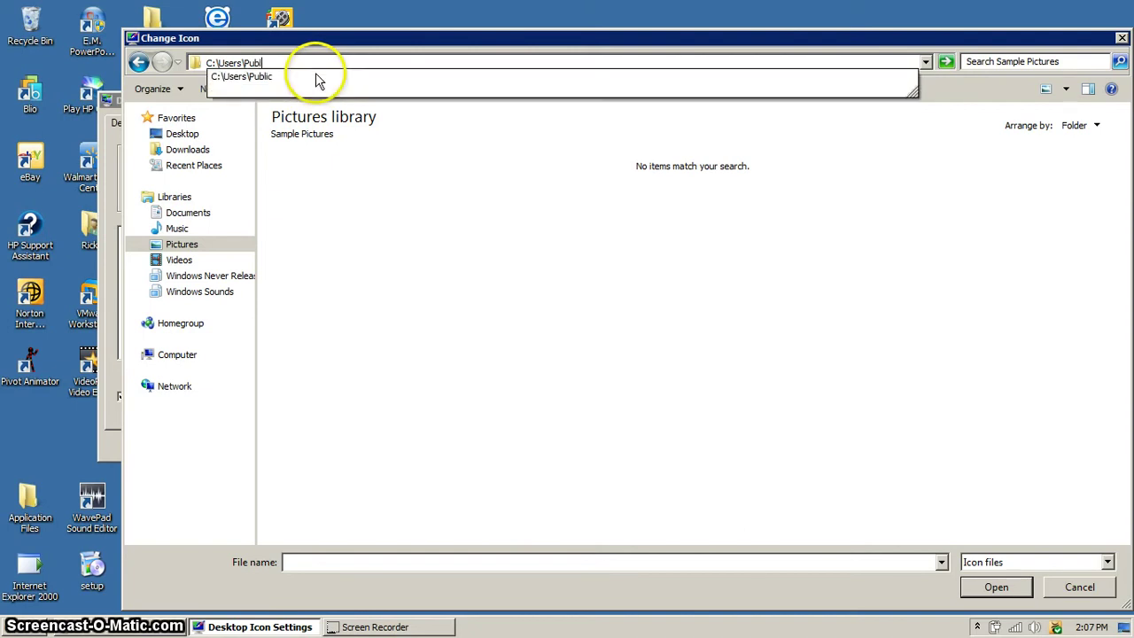
key(BackSpace)
key(BackSpace)
key(BackSpace)
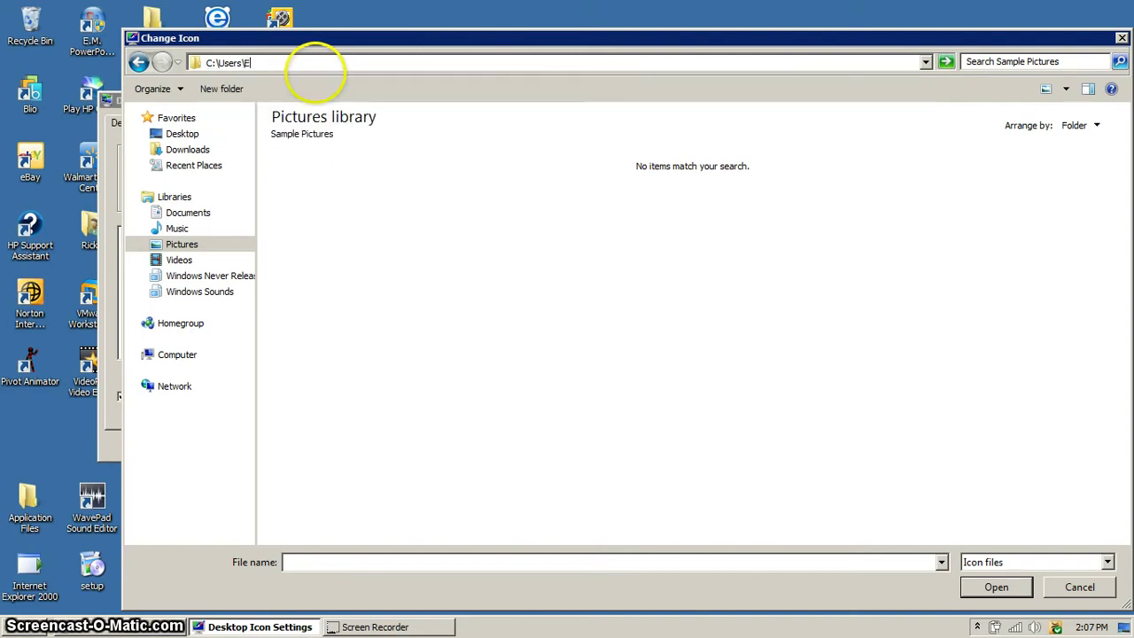
text(\)
Open My Pictures in the home folder, then the Windows 2000 zip's Icons\EXPLORER.
click(319, 105)
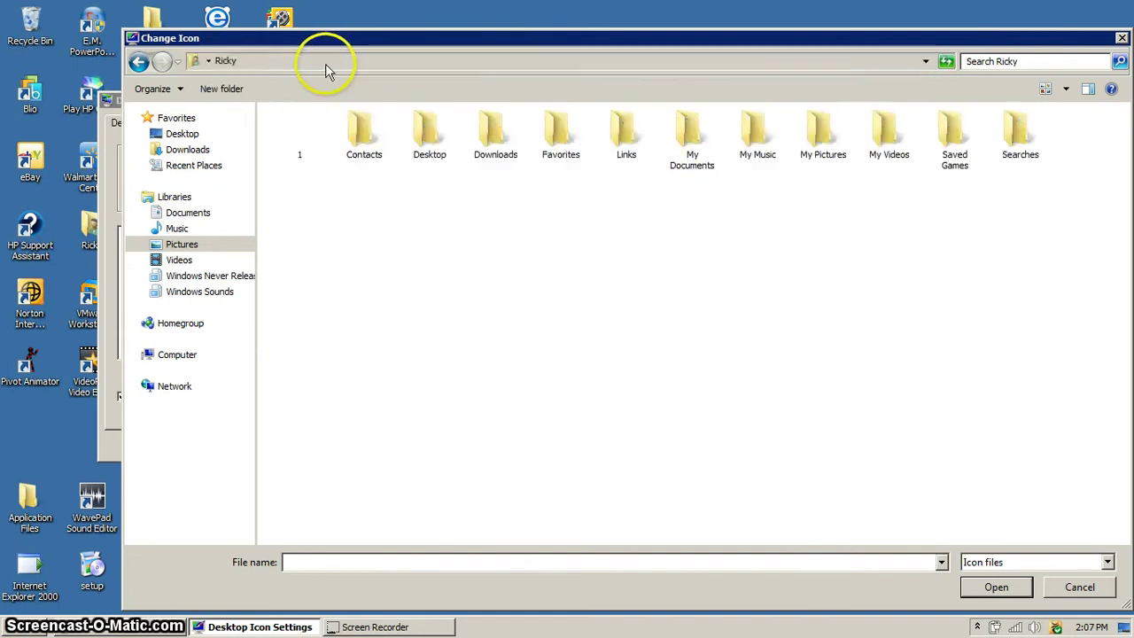
click(324, 63)
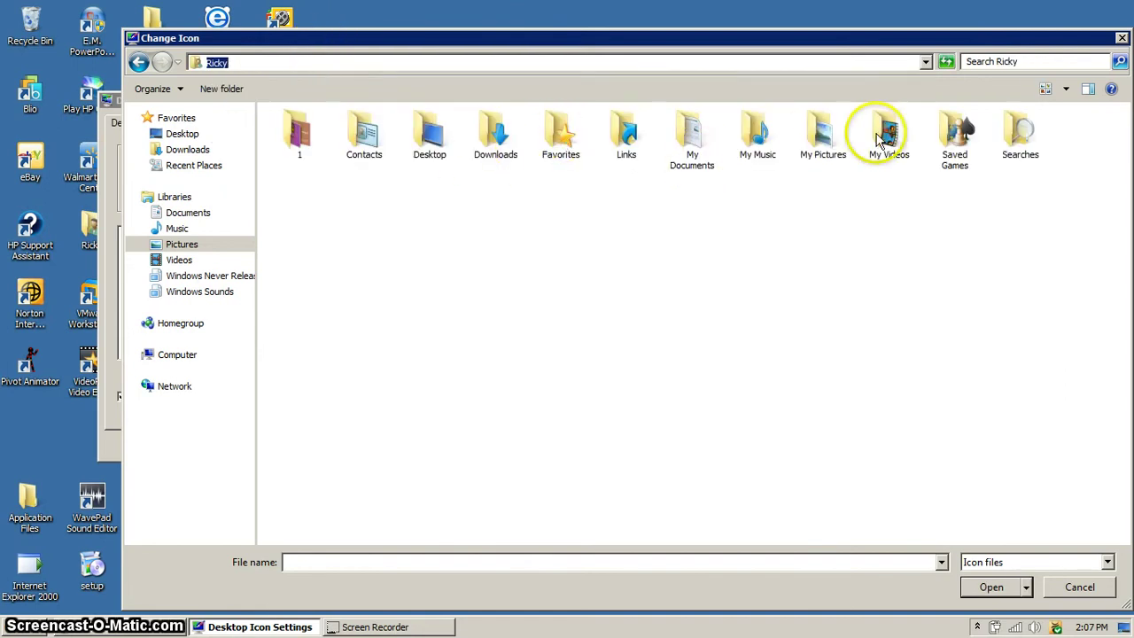
click(824, 154)
double_click(823, 156)
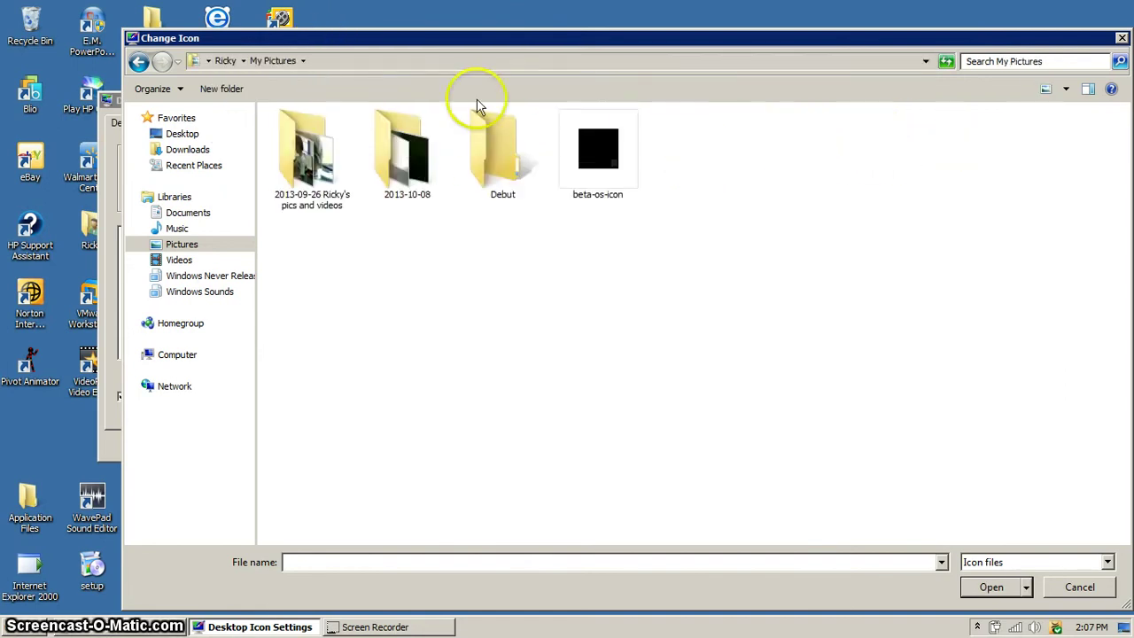
click(441, 64)
text(\Users\Ricky\Pictures\)
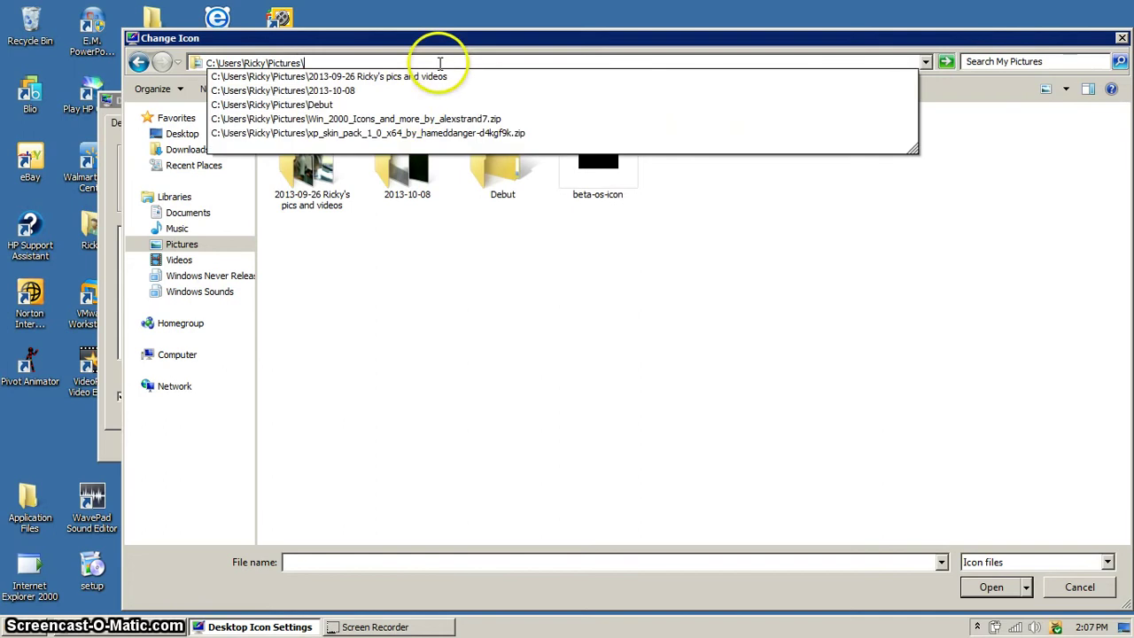
click(431, 122)
key(Return)
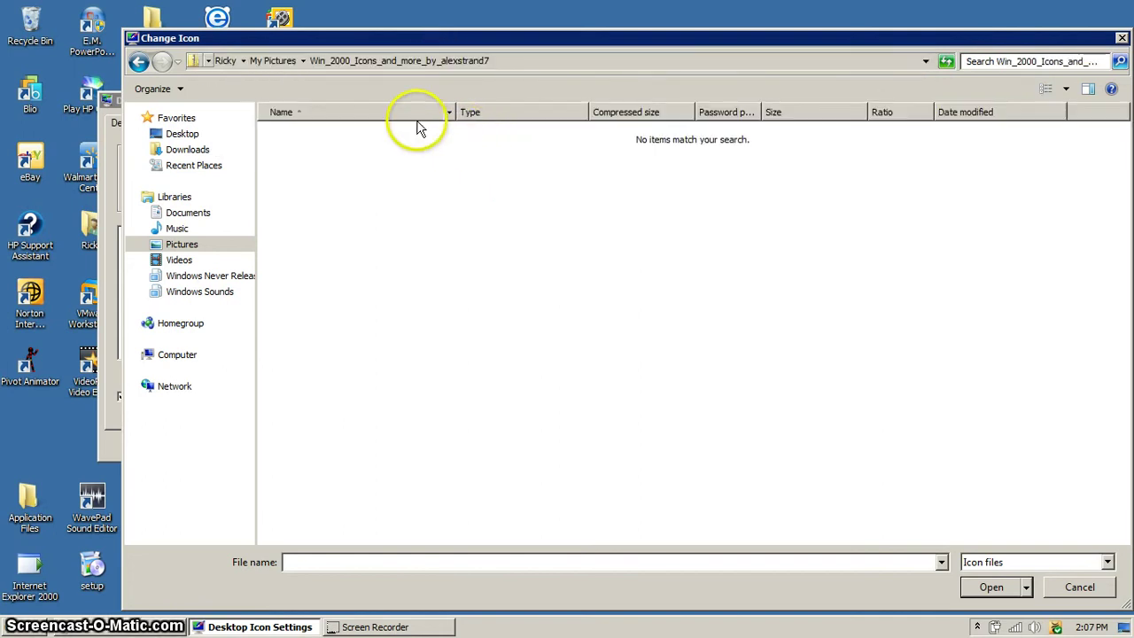
click(520, 63)
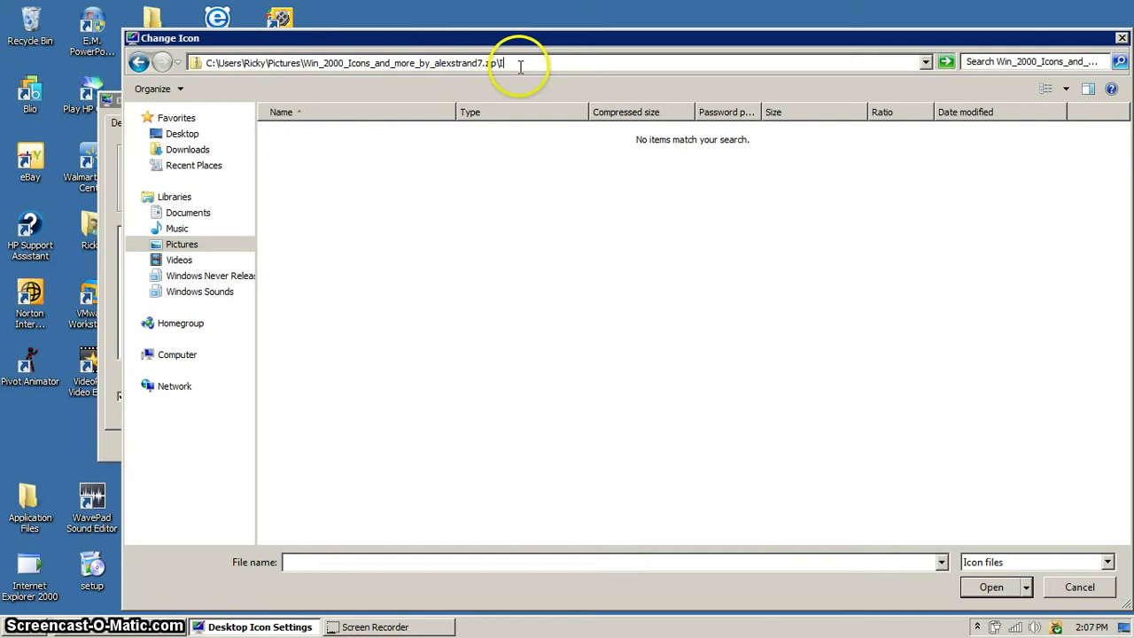
text(cons\)
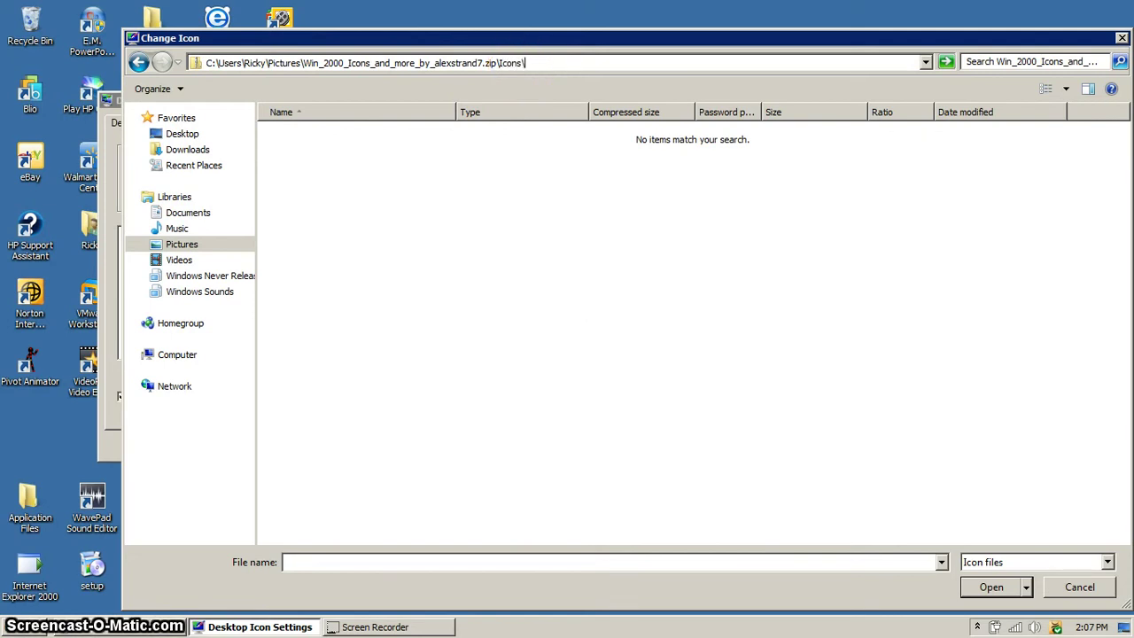
text(Explor)
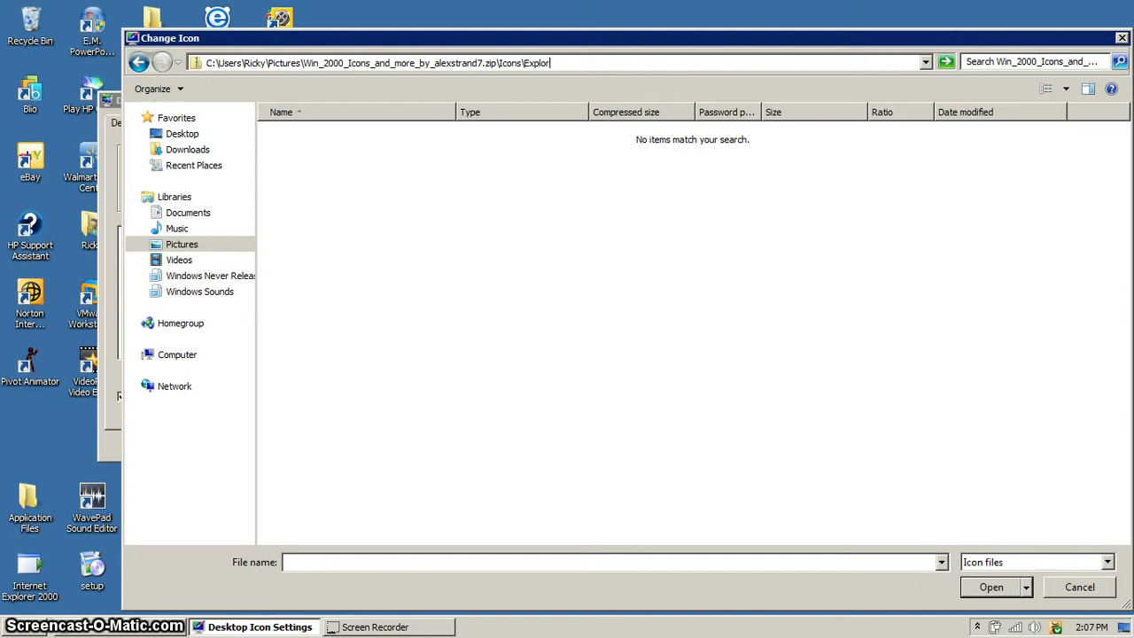
key(Return)
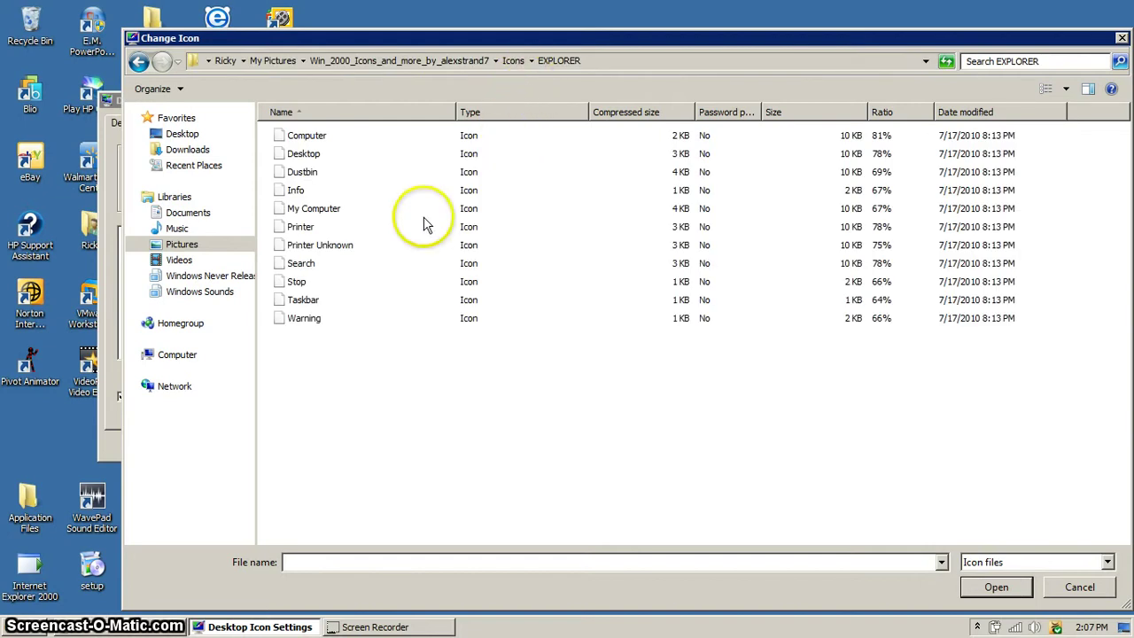
Choose the Windows 2000 Printer icon file and confirm it for User's Files.
click(297, 212)
click(301, 281)
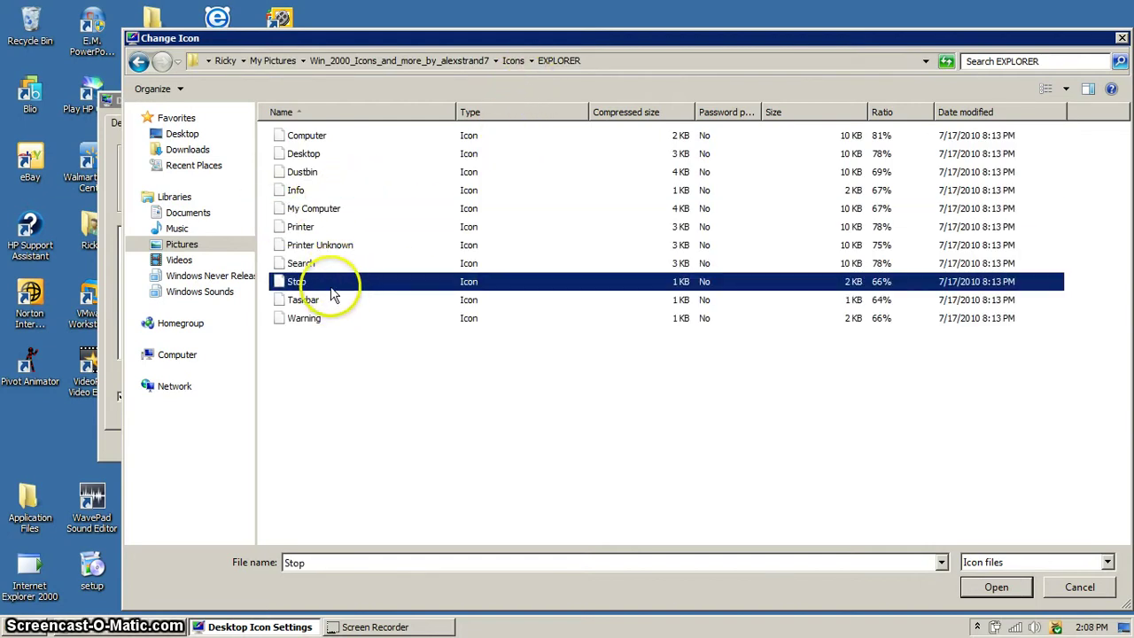
click(330, 300)
click(328, 245)
double_click(305, 226)
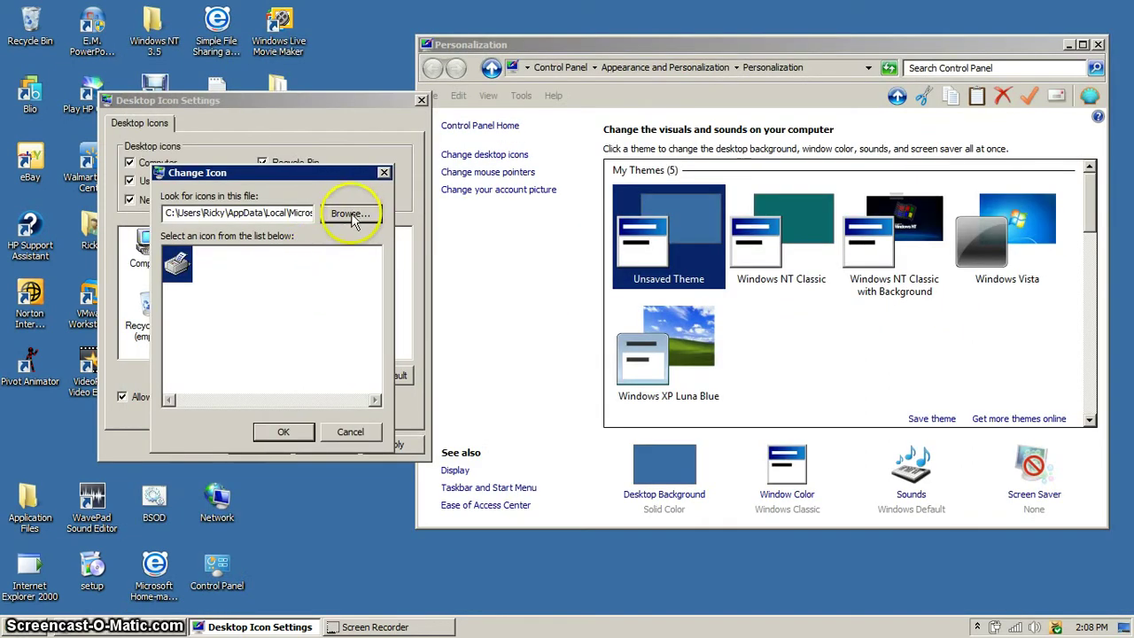
click(286, 432)
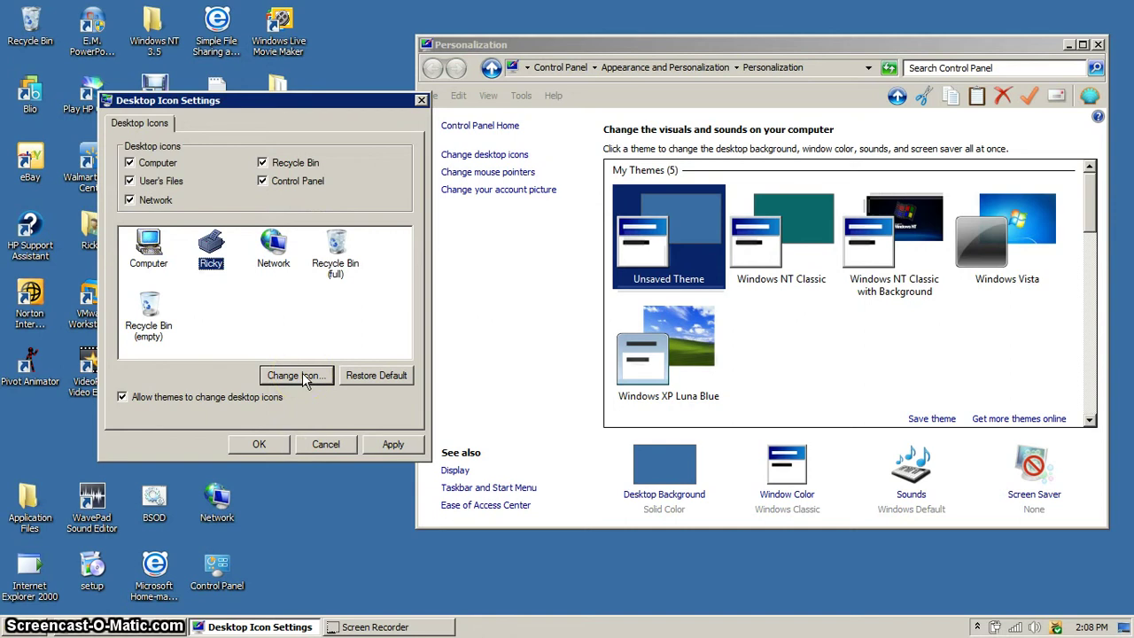
Select Network, browse for an icon, and open the Windows 2000 icon pack zip.
click(273, 248)
click(295, 375)
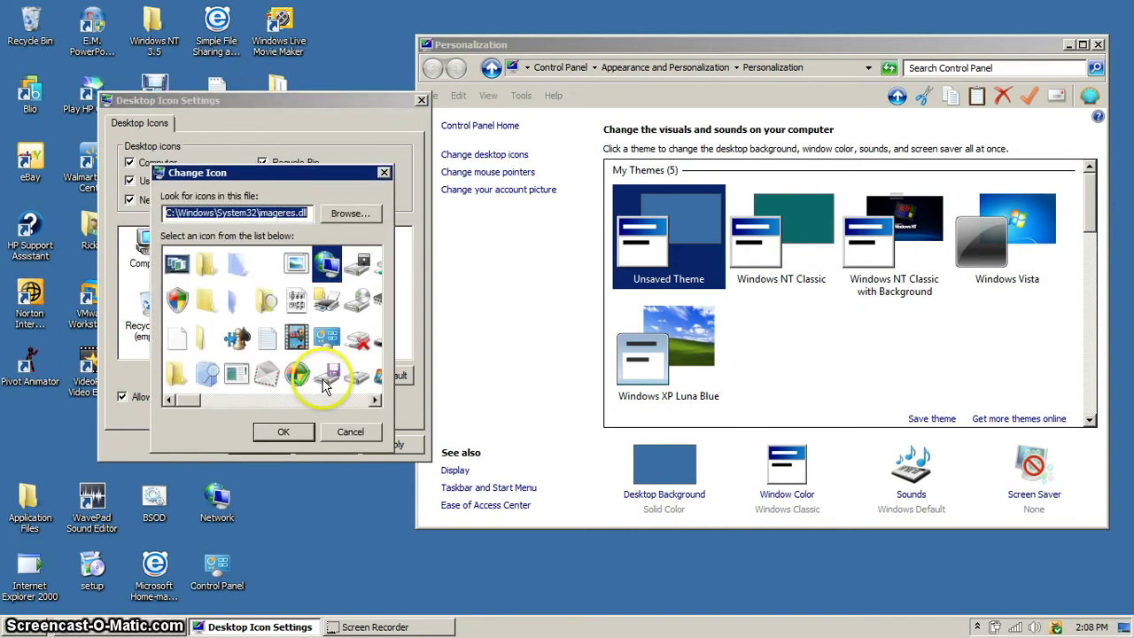
click(354, 215)
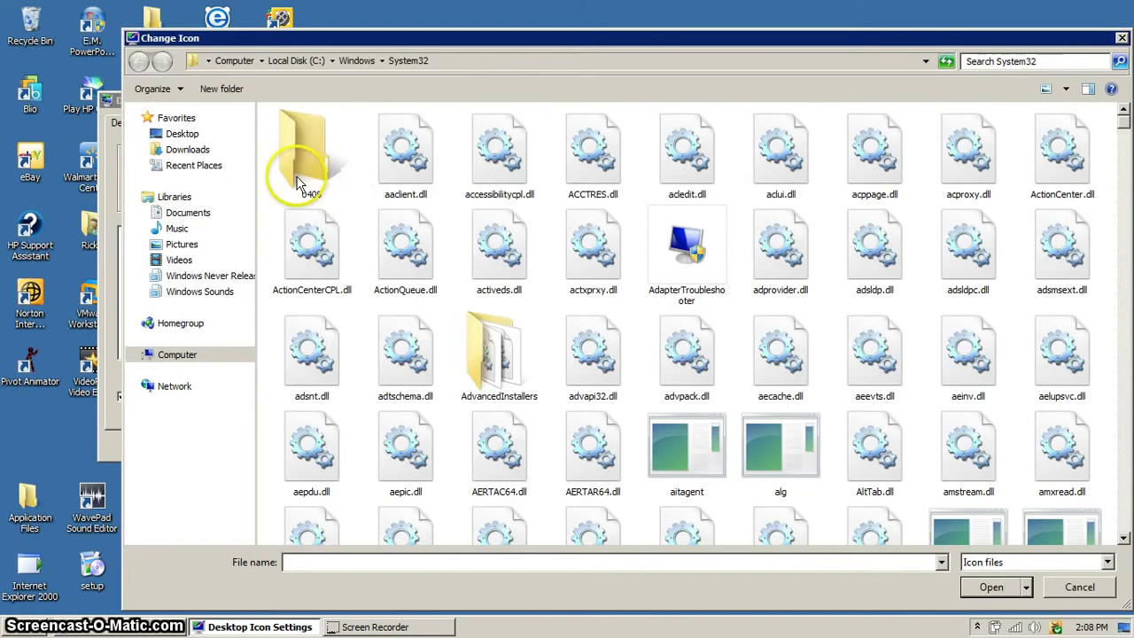
click(182, 244)
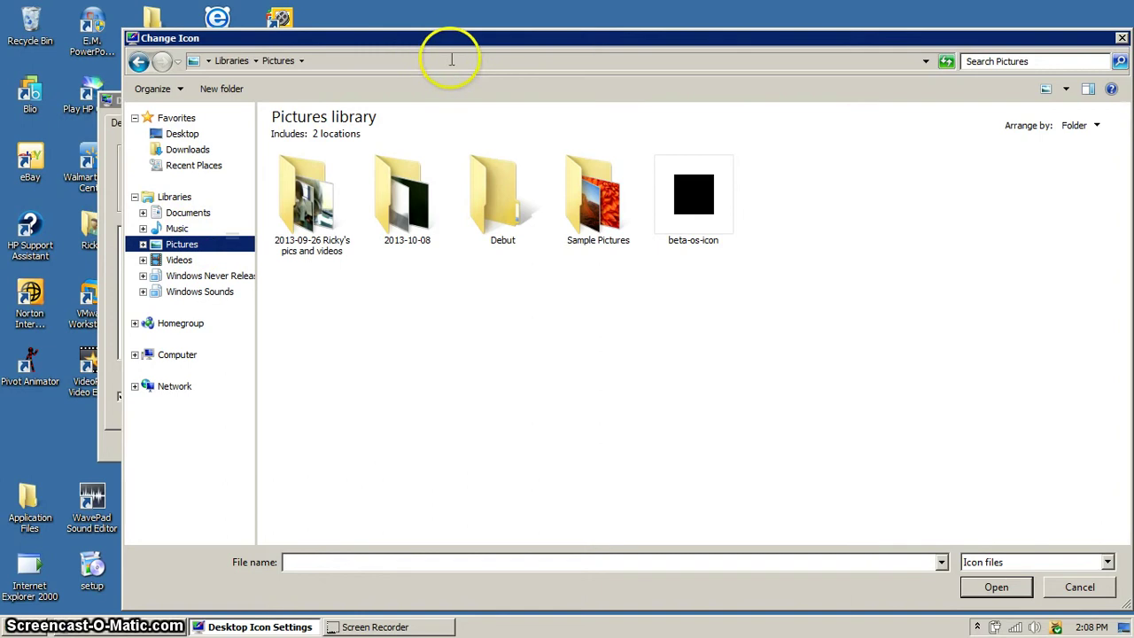
click(451, 60)
text(\Pictures\)
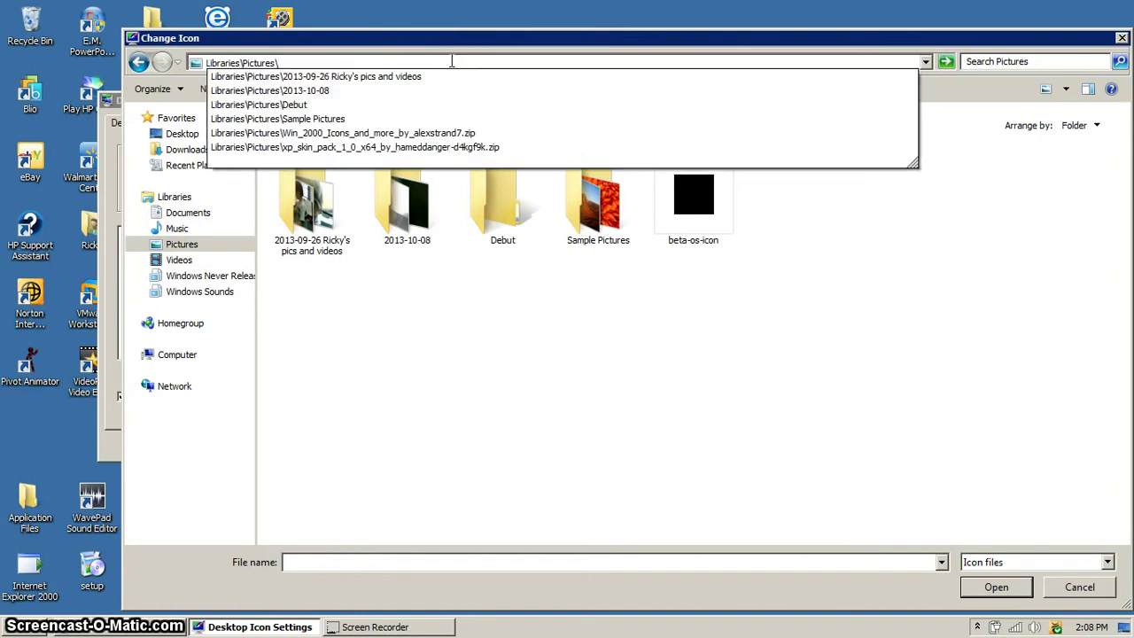
click(355, 120)
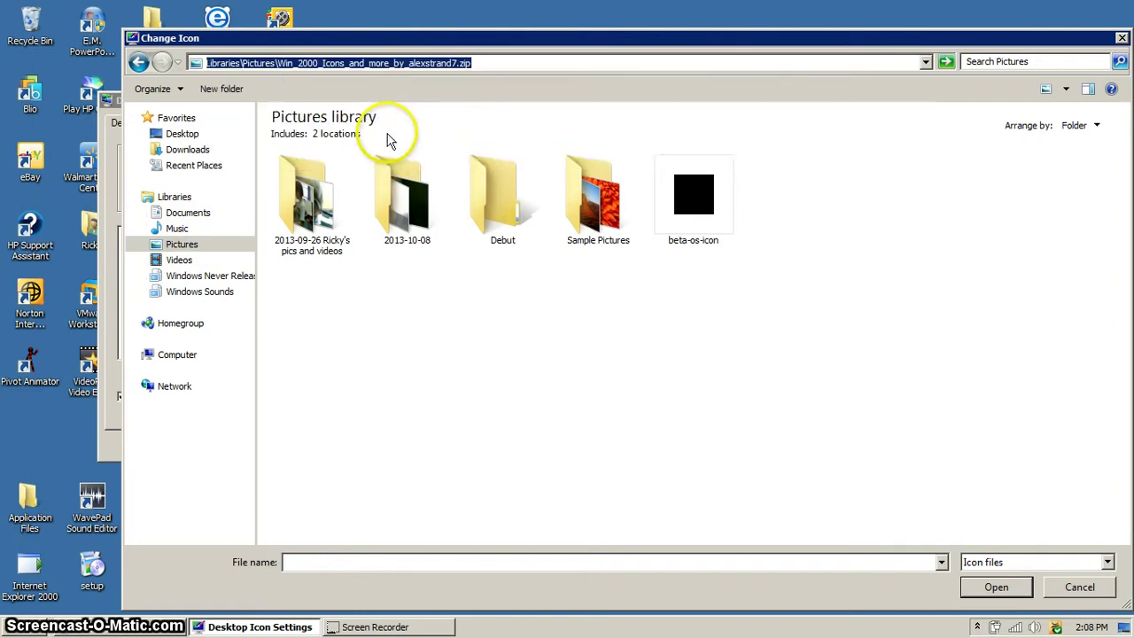
Show all file types, open Icons\SHELL32, and confirm the Windows 2000 network icon.
click(990, 562)
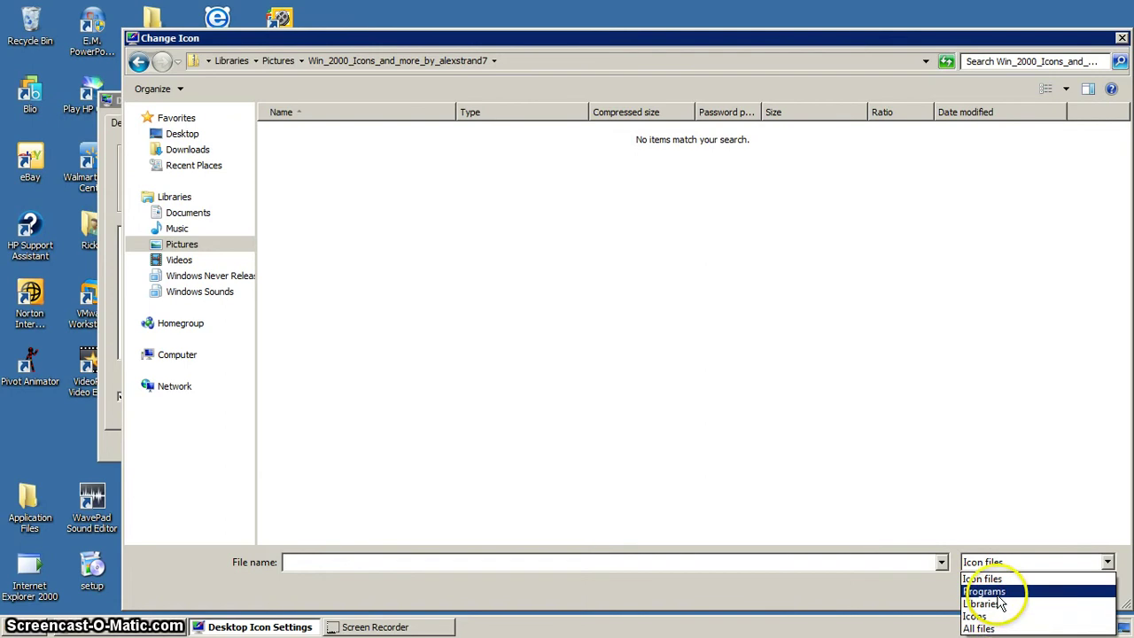
click(983, 591)
click(1026, 562)
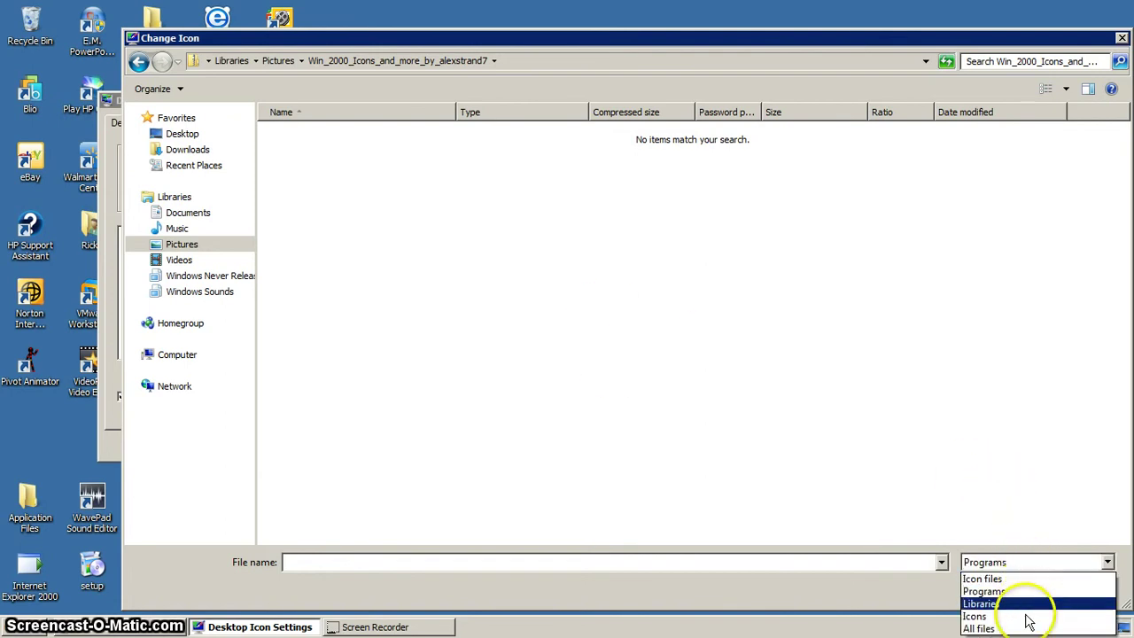
click(1020, 625)
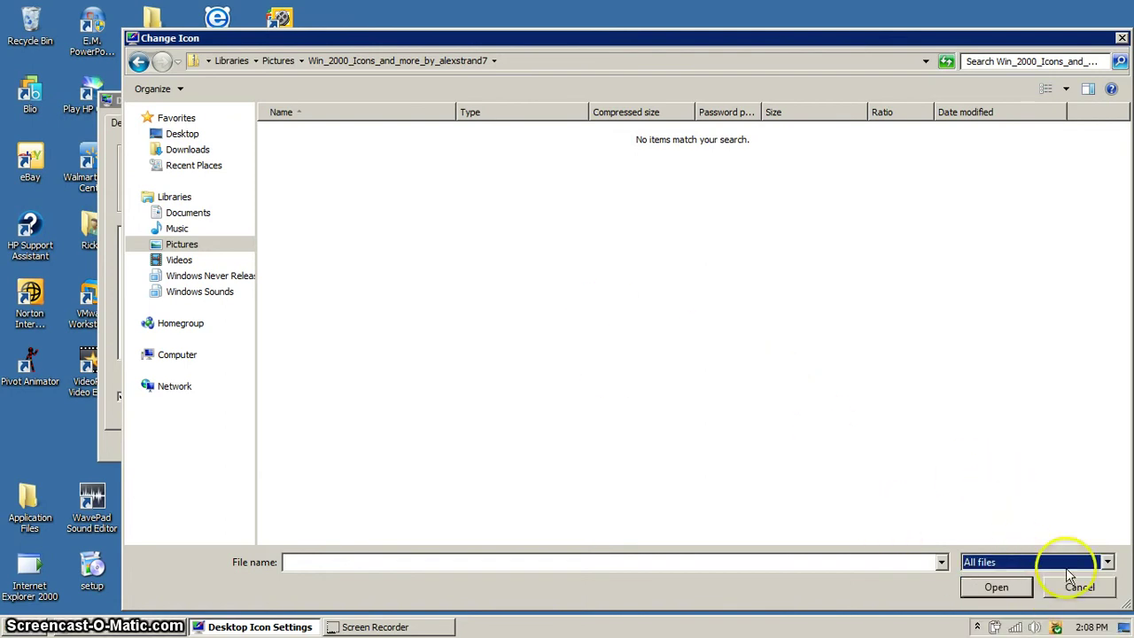
click(575, 62)
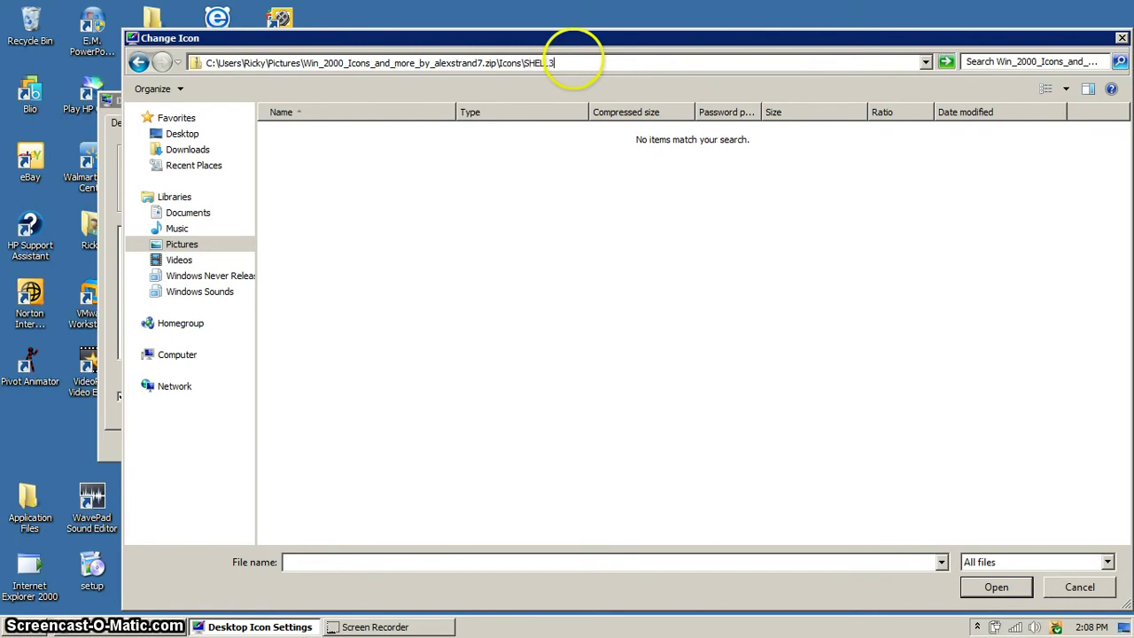
text(2)
key(Return)
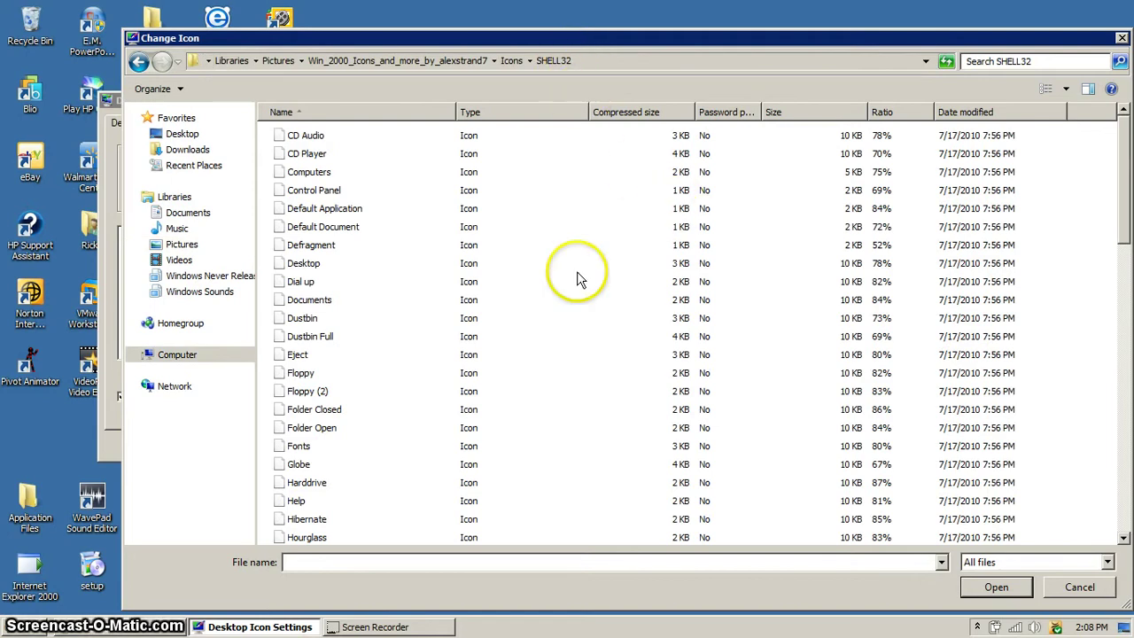
click(577, 270)
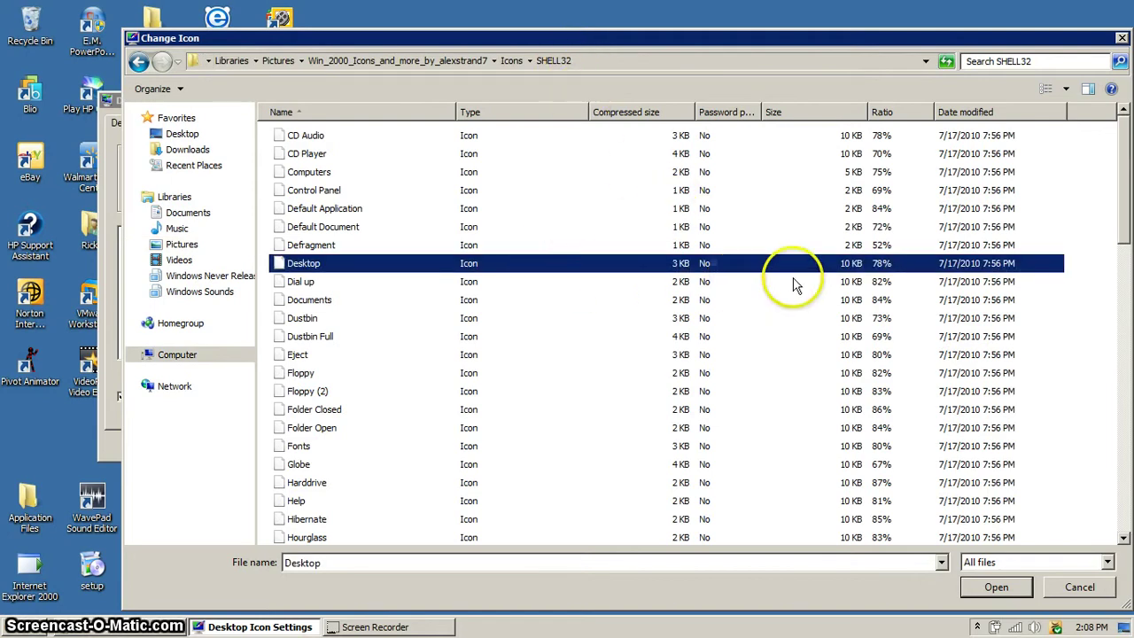
drag(1124, 257, 1122, 337)
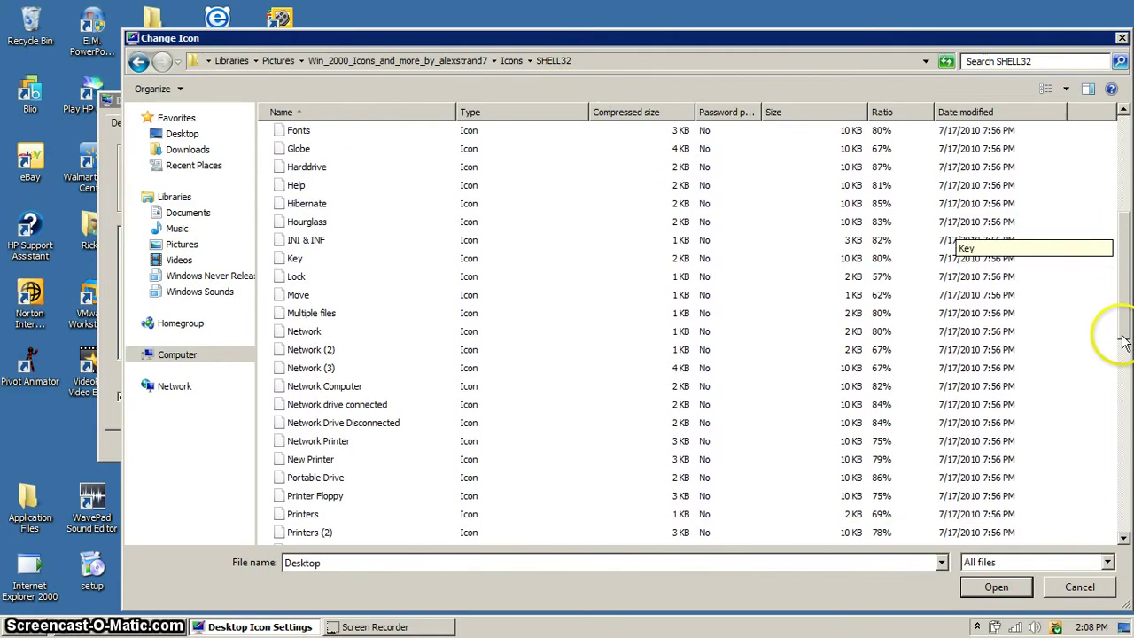
double_click(311, 333)
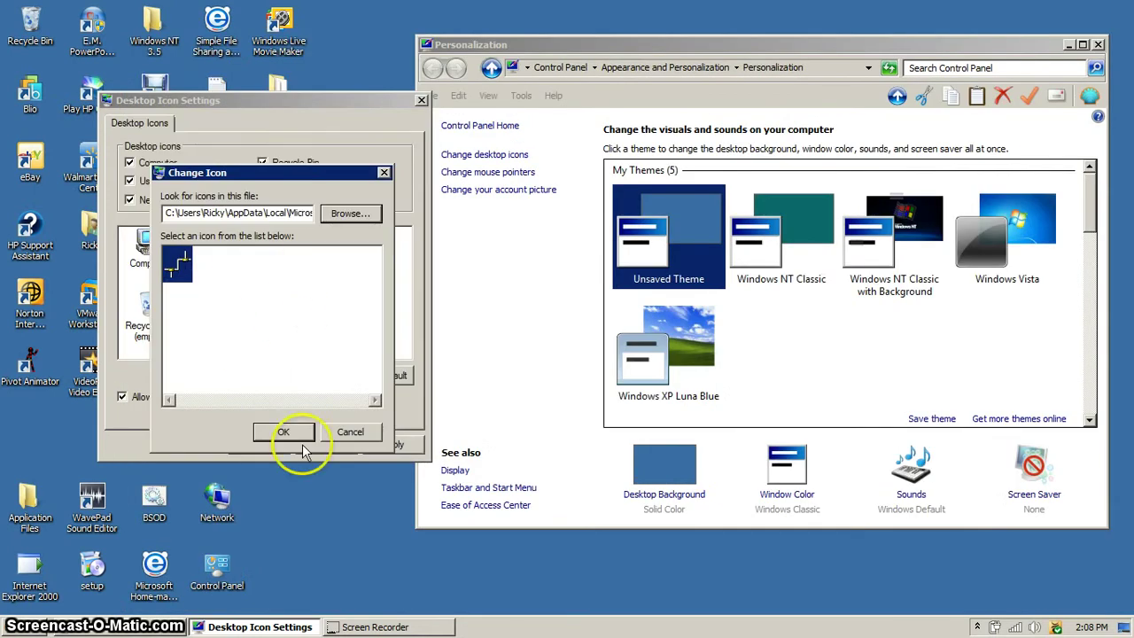
click(291, 360)
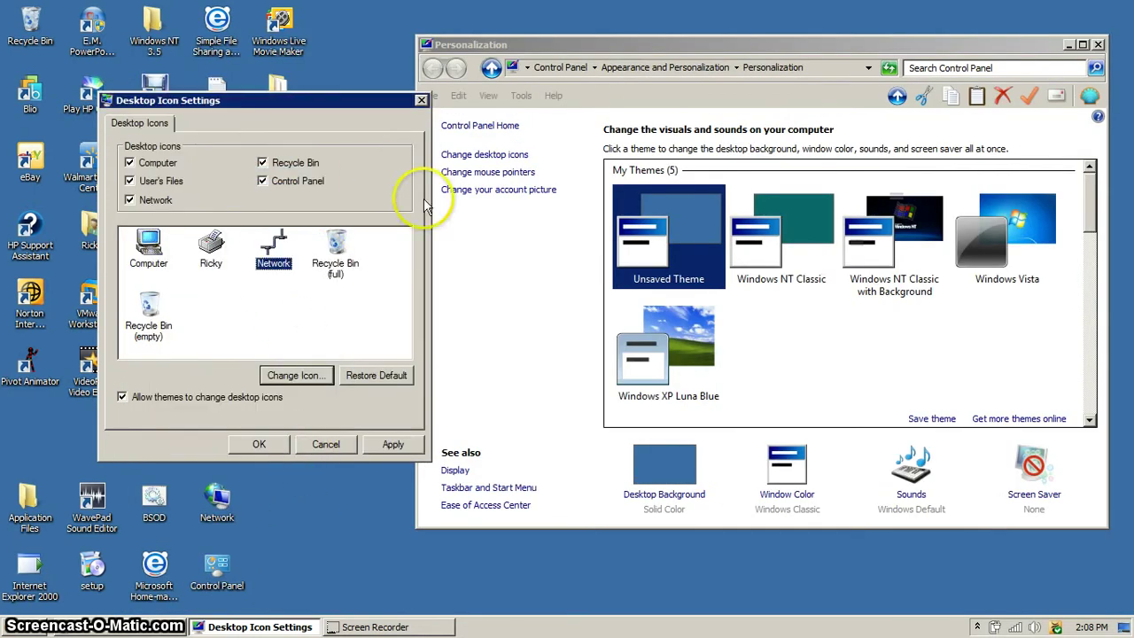
Select Recycle Bin (full) and browse to Icons\SHELL32 in the Windows 2000 zip.
click(333, 257)
click(305, 375)
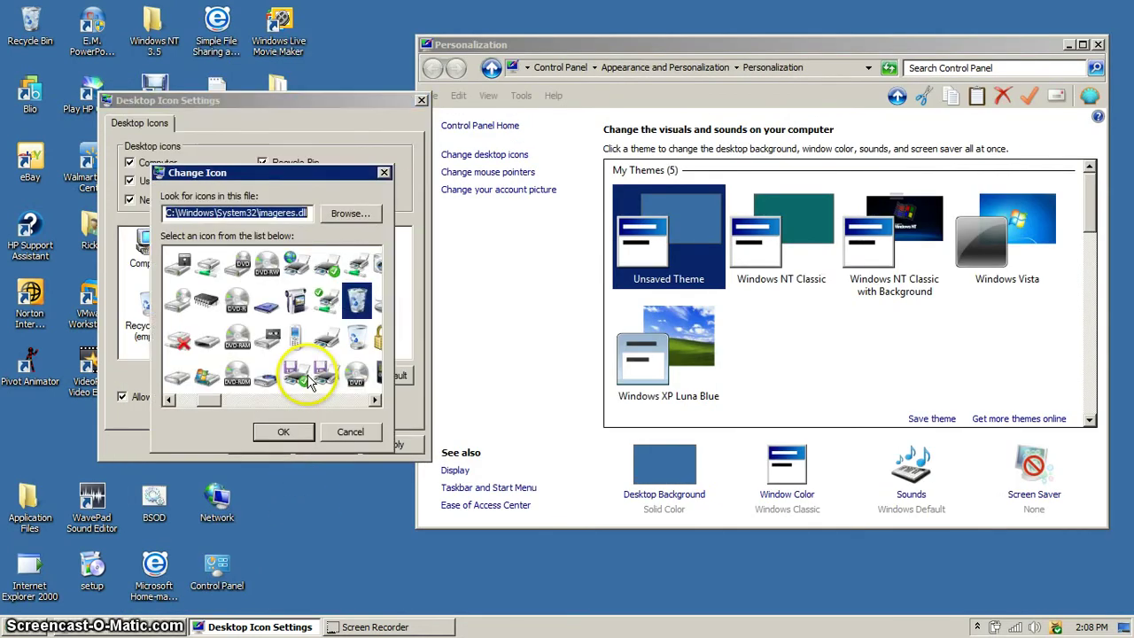
click(354, 210)
click(178, 244)
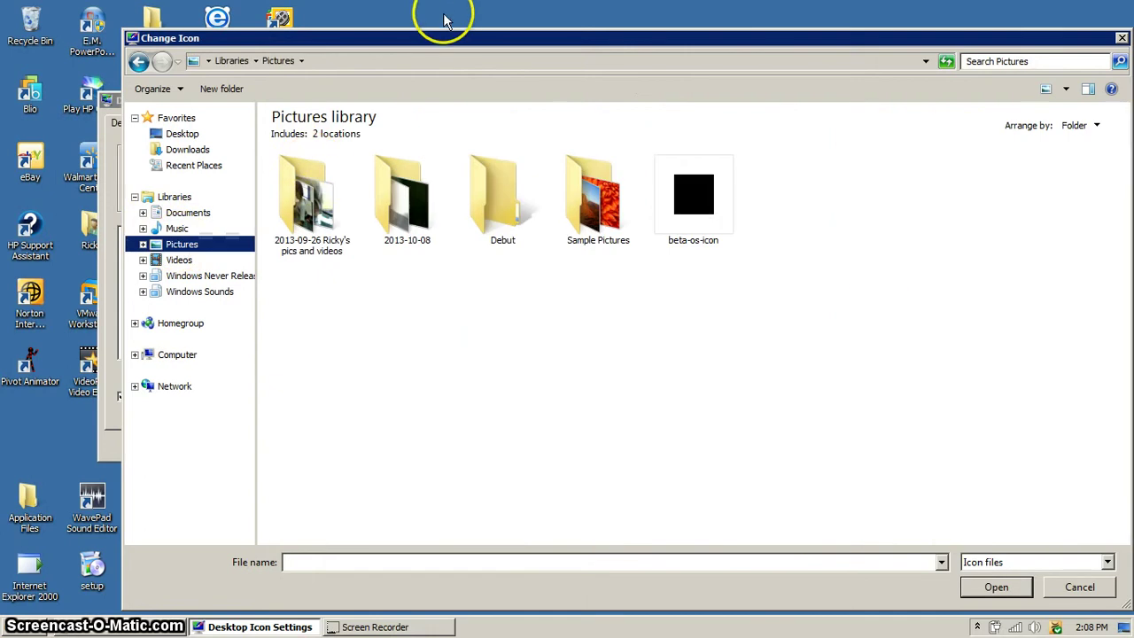
click(438, 62)
text(\)
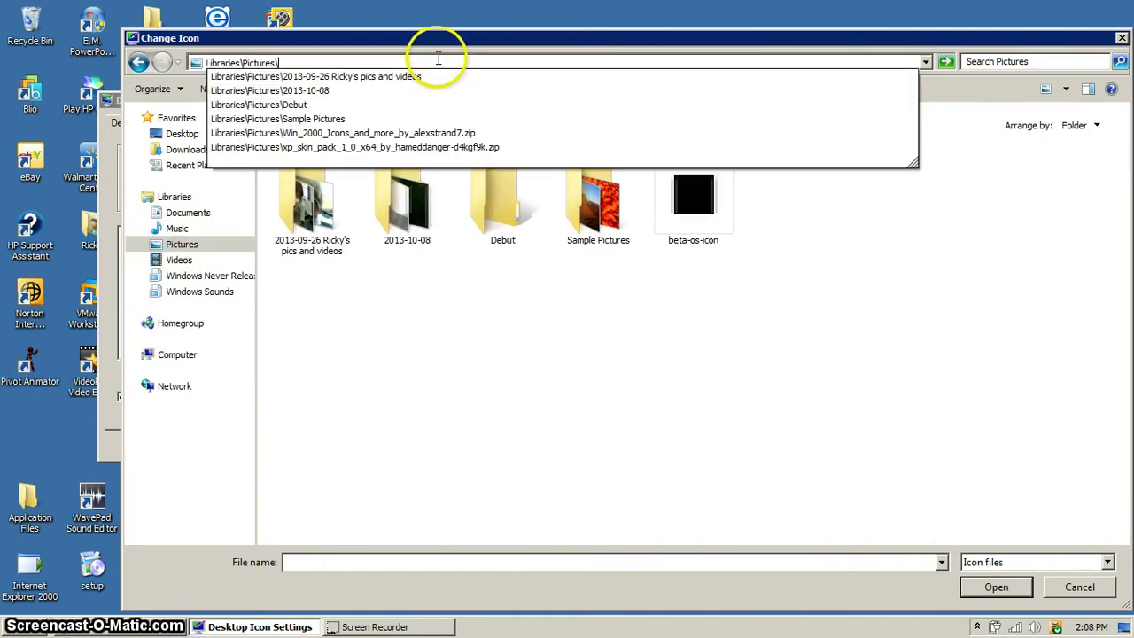
click(403, 135)
click(517, 60)
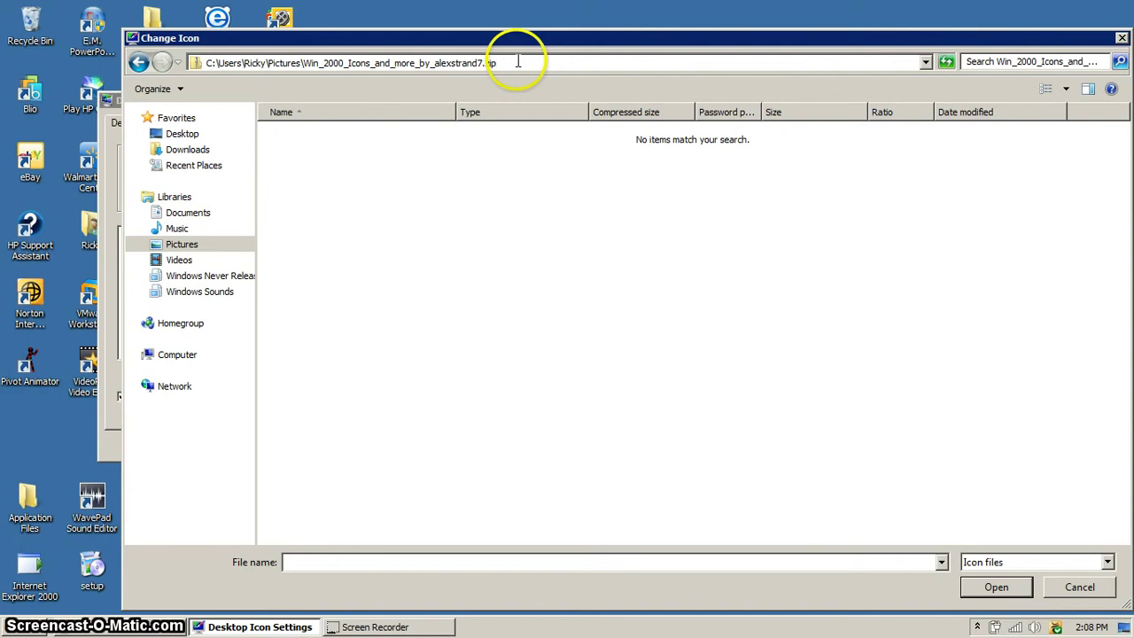
text(Icons\SHELL3)
key(Return)
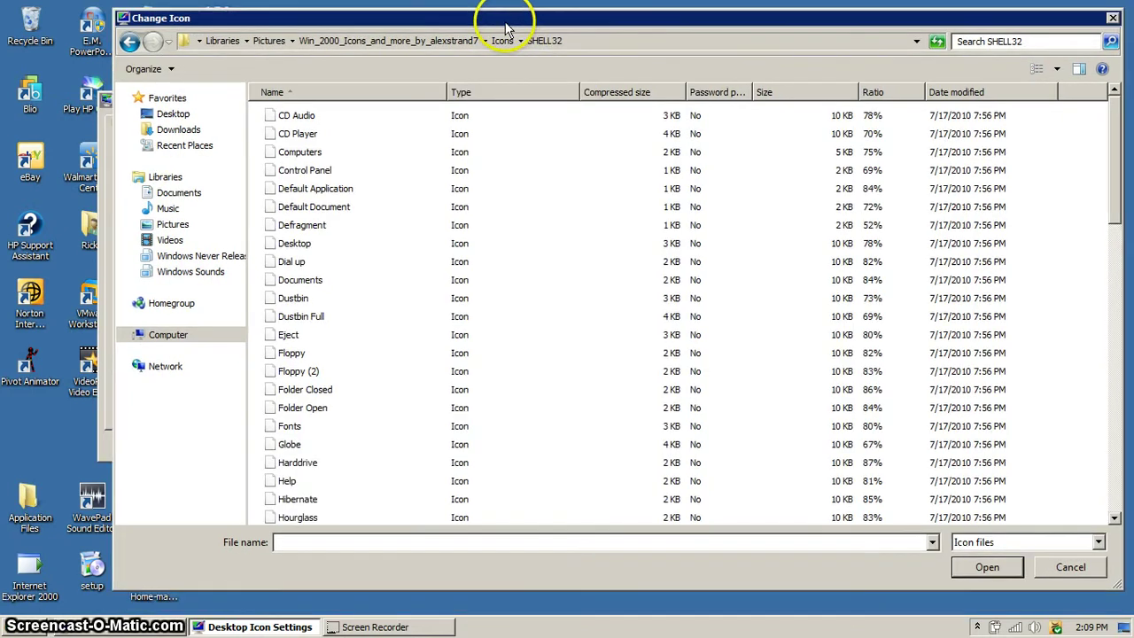
Choose the Dustbin Full icon file and confirm it for the full Recycle Bin.
drag(515, 41, 502, 31)
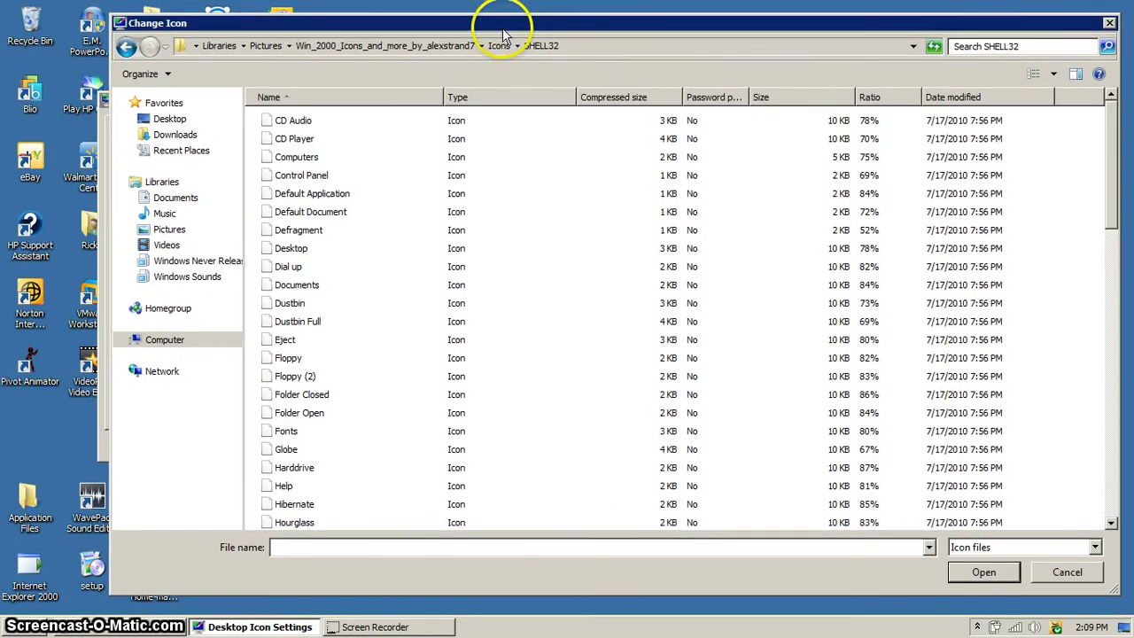
double_click(285, 310)
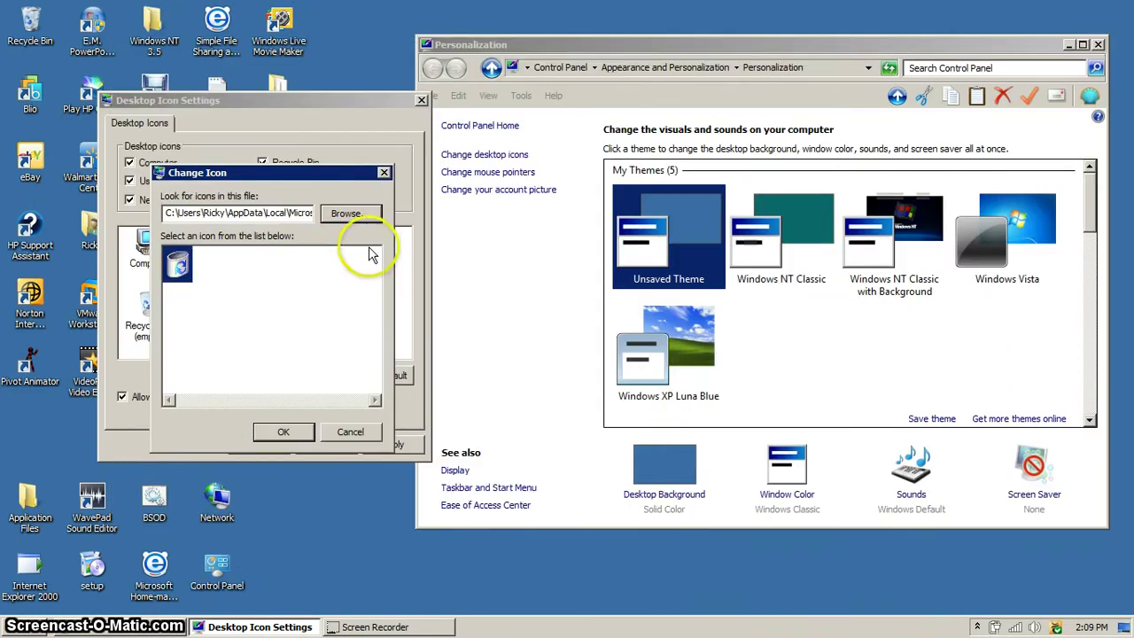
click(349, 215)
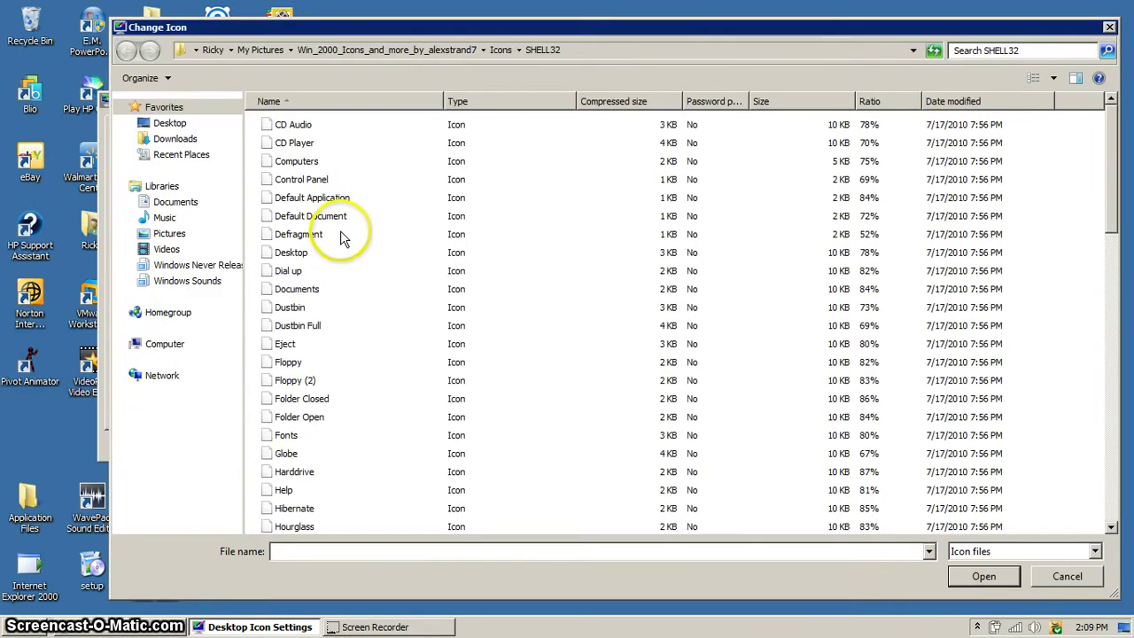
double_click(292, 325)
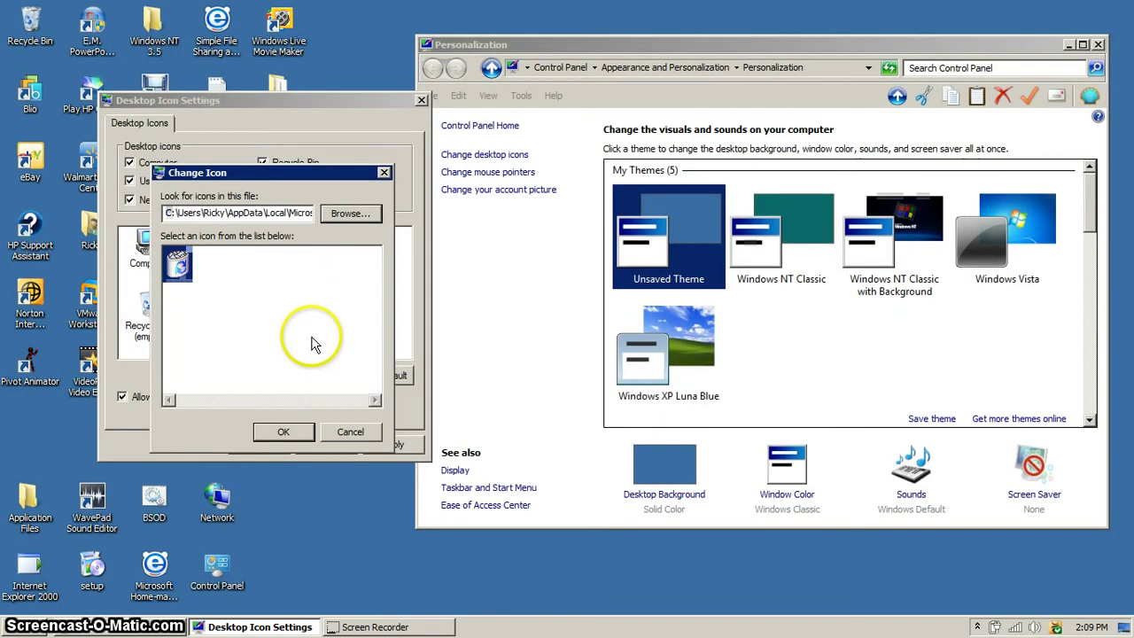
click(286, 431)
Select Recycle Bin (empty) and browse for an icon file in the Pictures library.
click(148, 310)
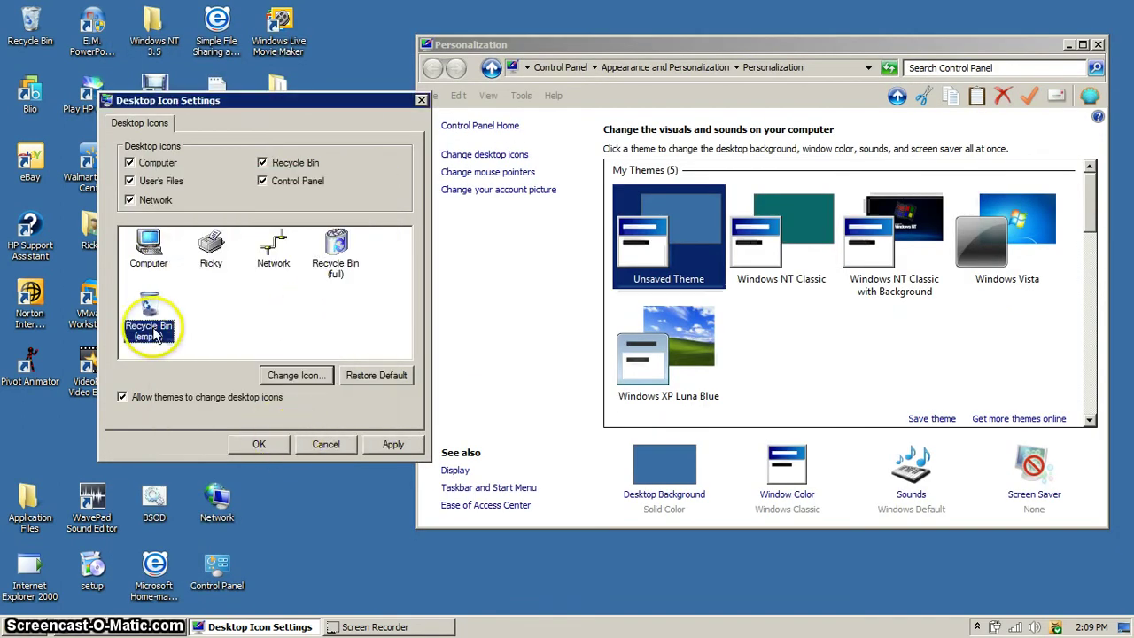
click(296, 375)
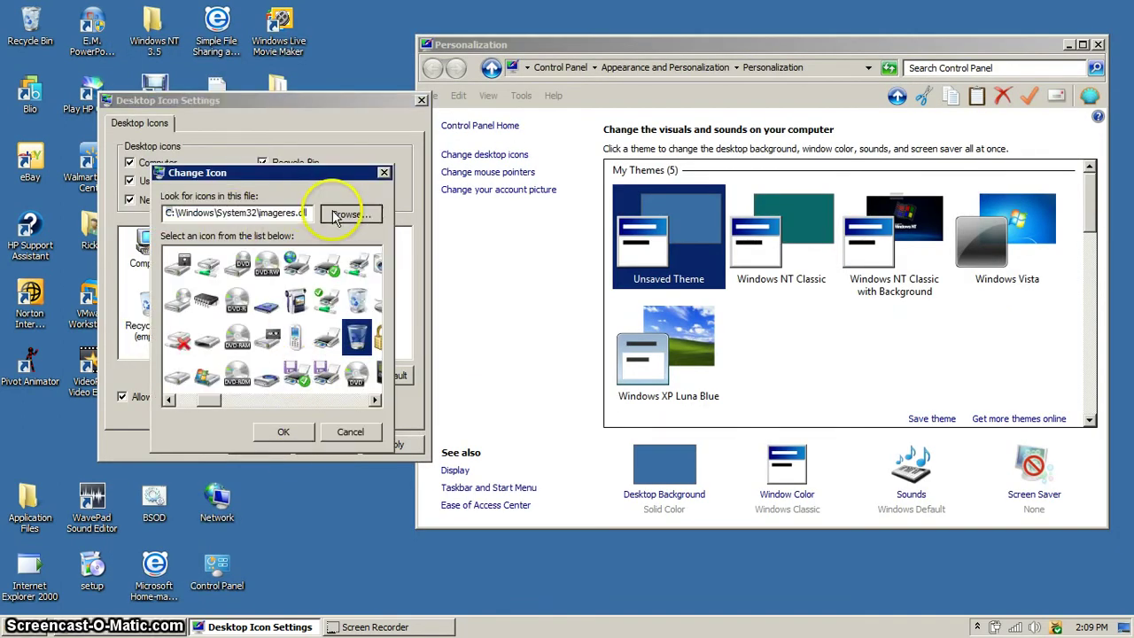
click(350, 214)
click(200, 233)
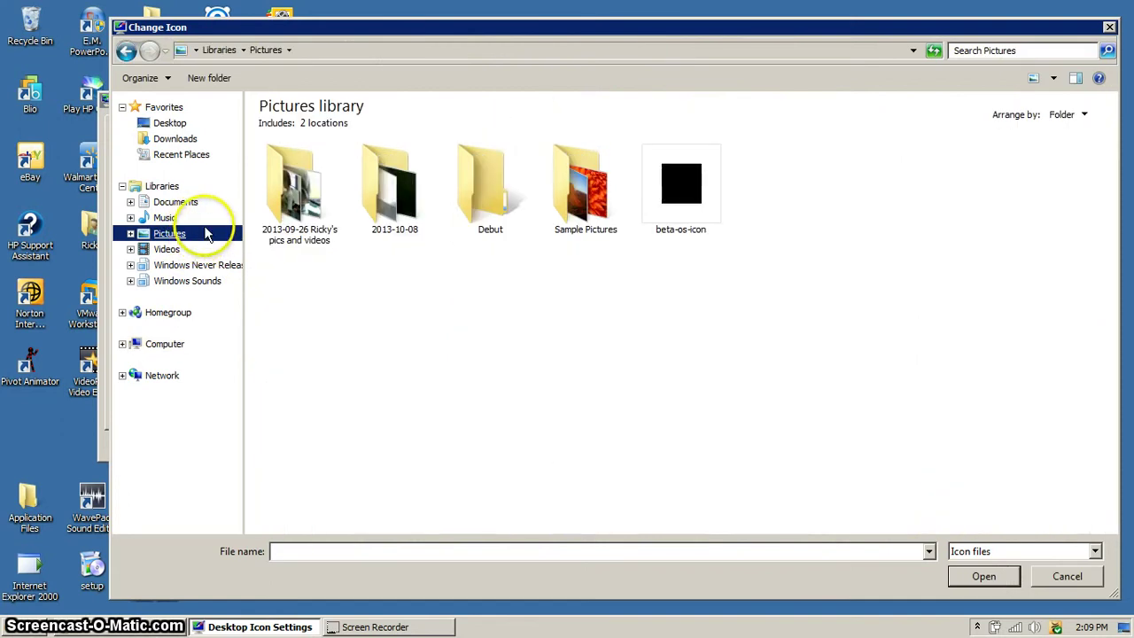
Open Icons\SHELL32 in the Windows 2000 archive and confirm the Dustbin icon.
click(455, 51)
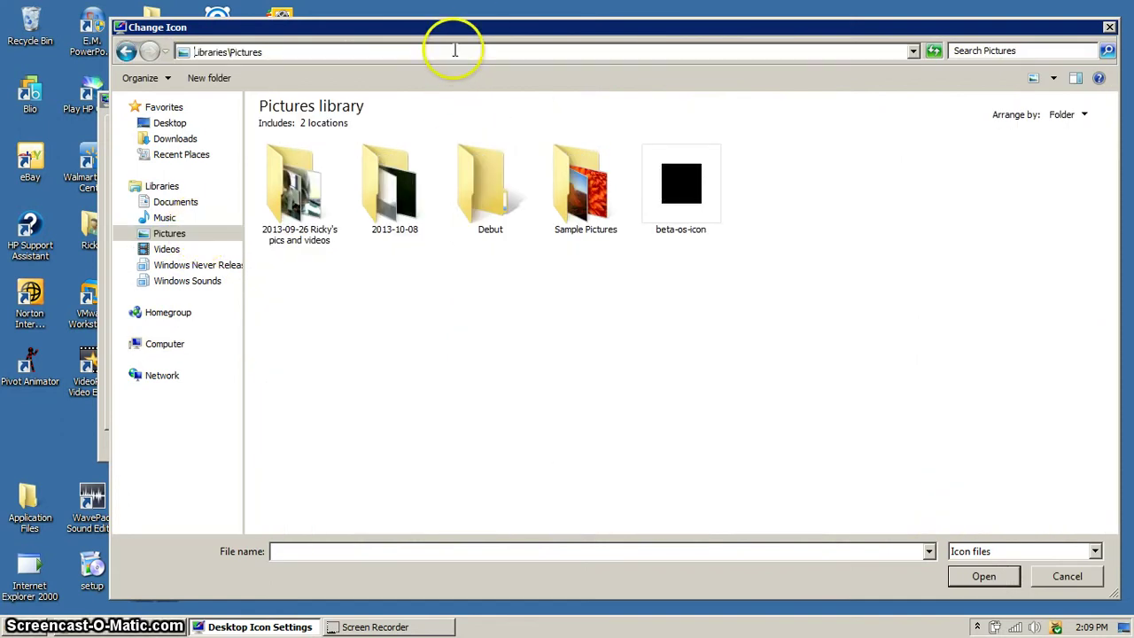
click(453, 50)
text(\)
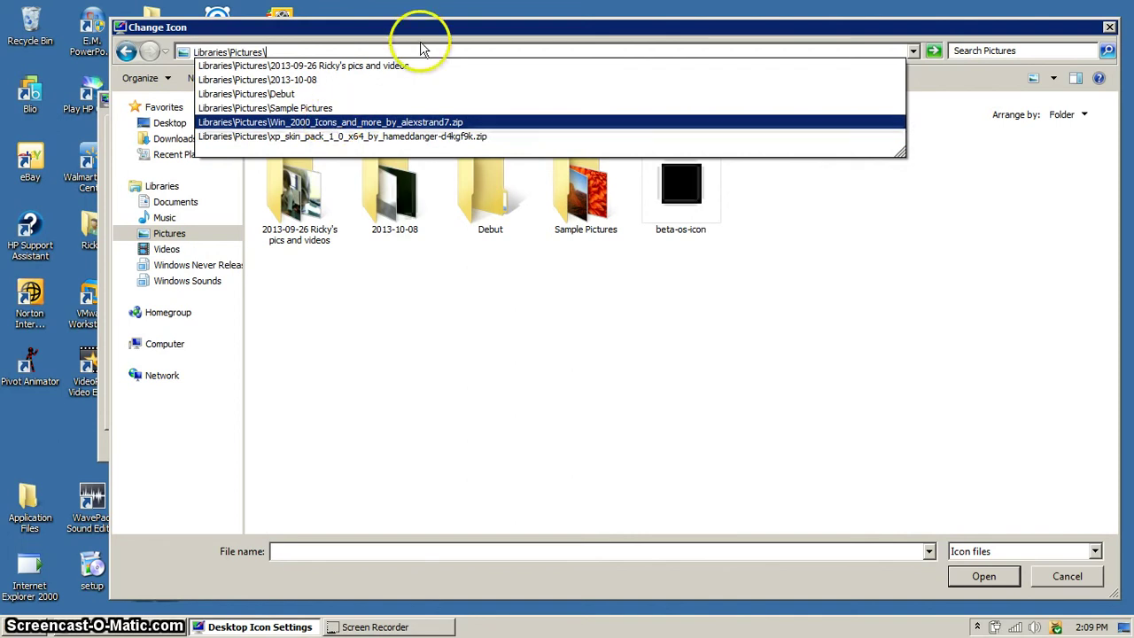
key(Return)
click(490, 51)
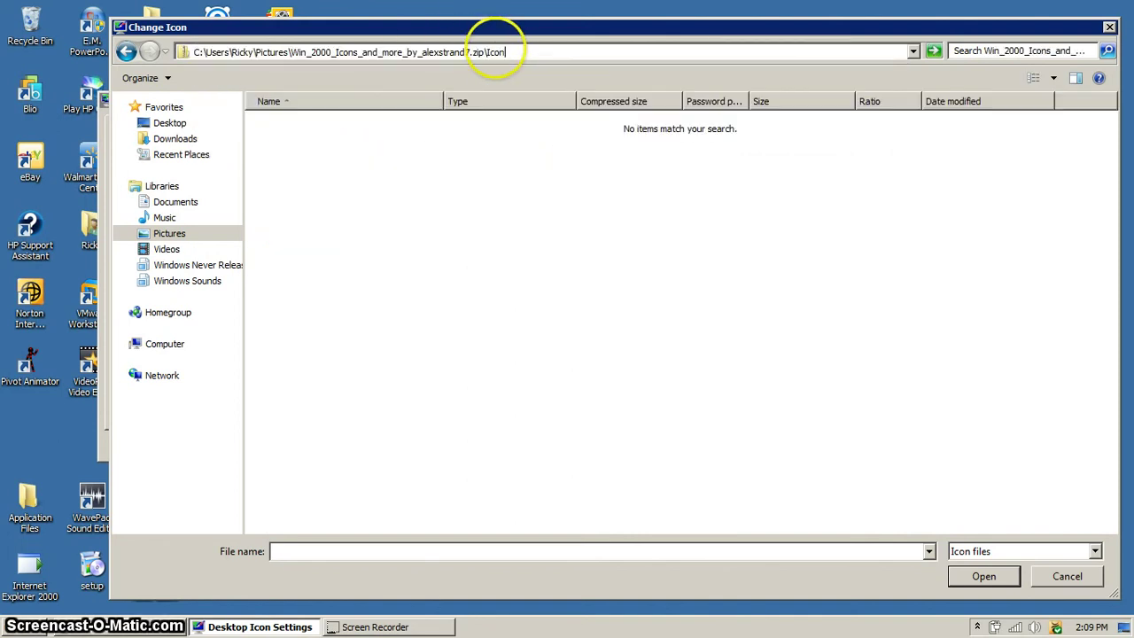
text(\SHELL32)
key(Return)
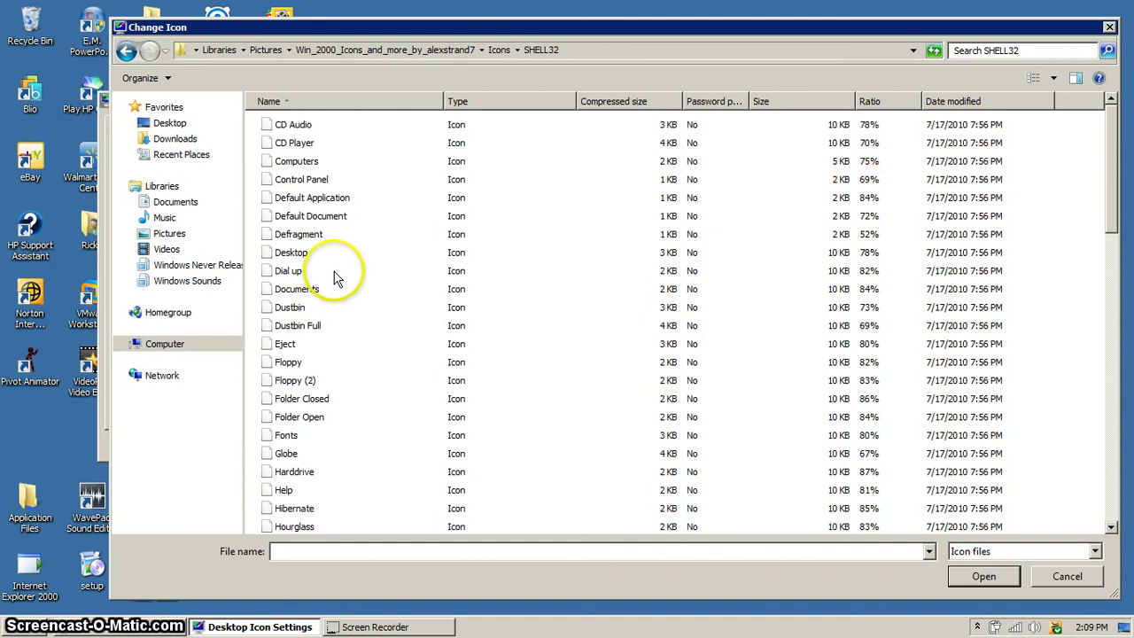
double_click(299, 312)
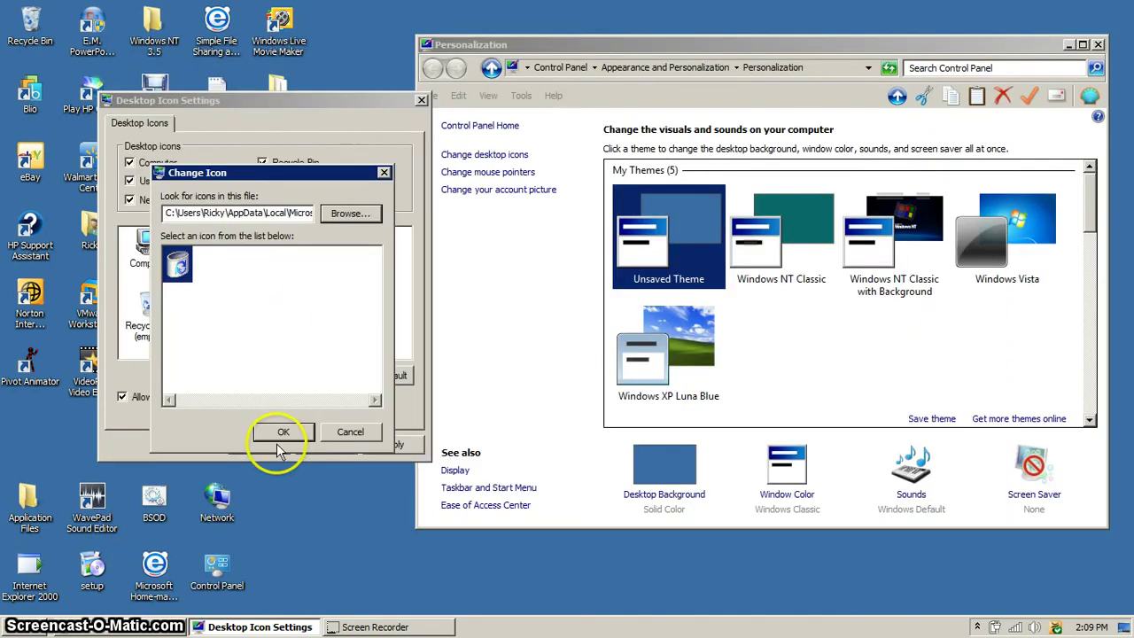
click(280, 432)
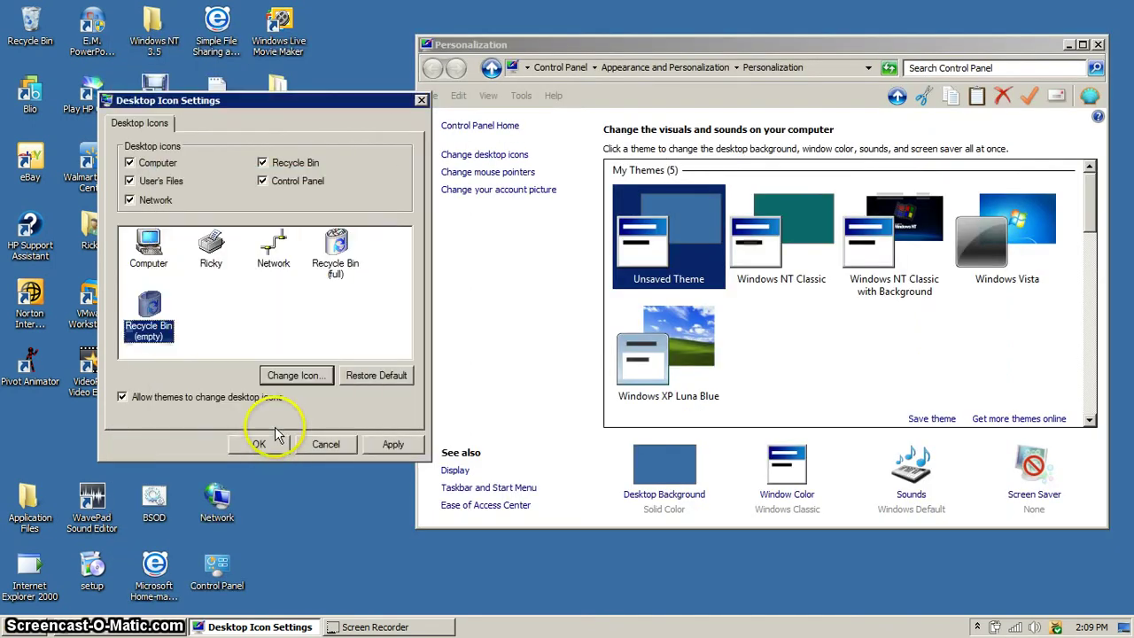
Apply the five new desktop icons, move the dialog aside, and close it with OK.
click(399, 446)
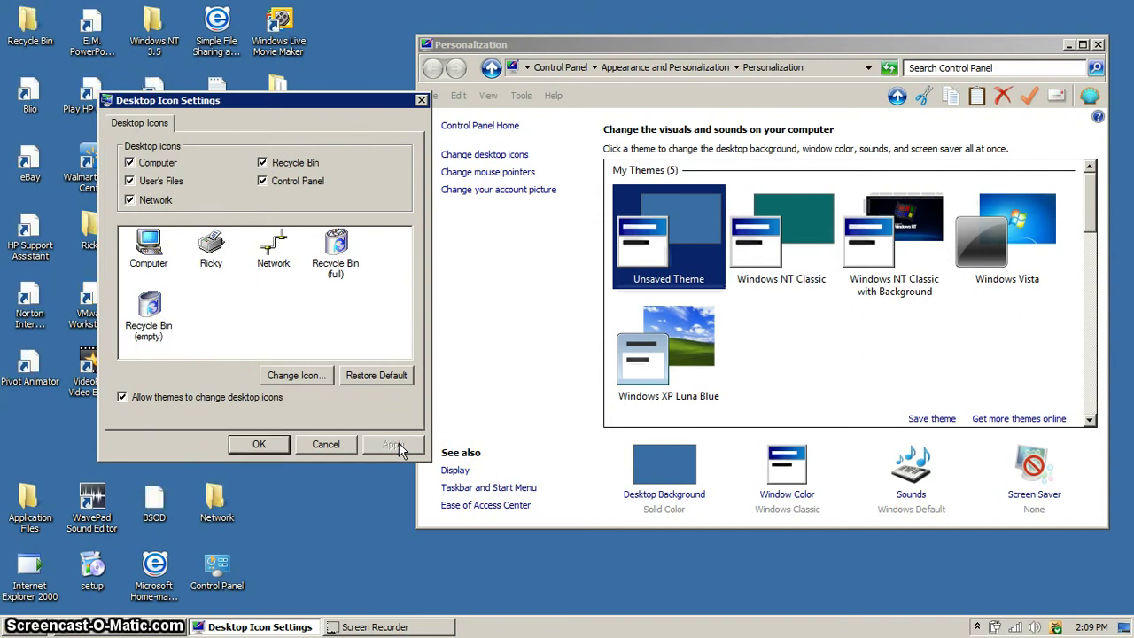
click(392, 446)
mouse_move(324, 101)
mouse_down()
mouse_move(669, 130)
mouse_move(617, 144)
mouse_up()
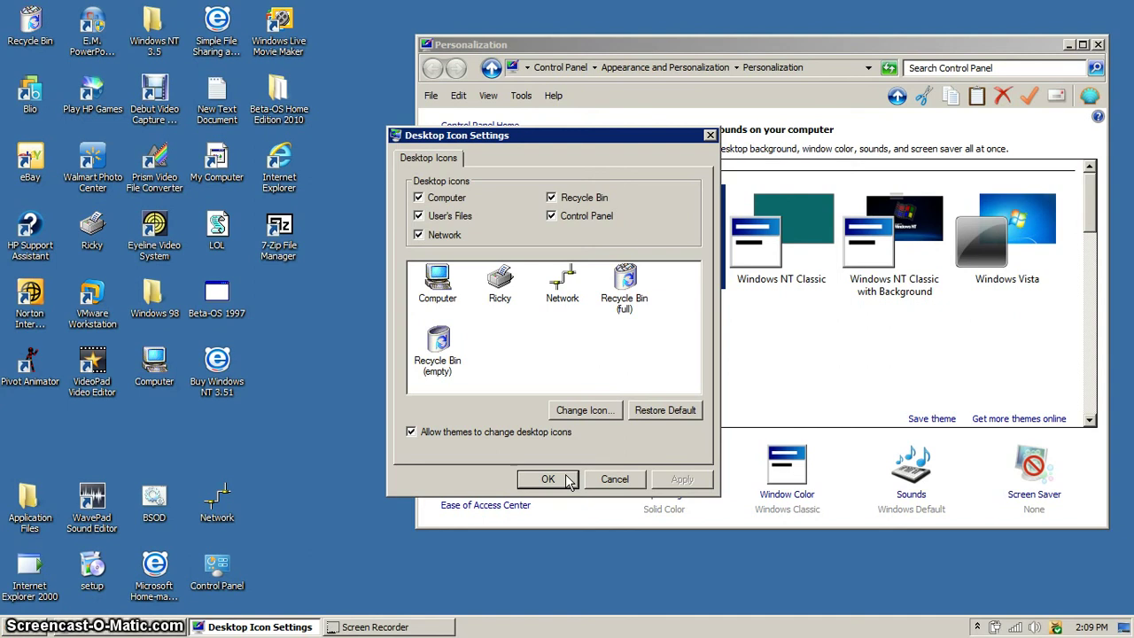
click(548, 479)
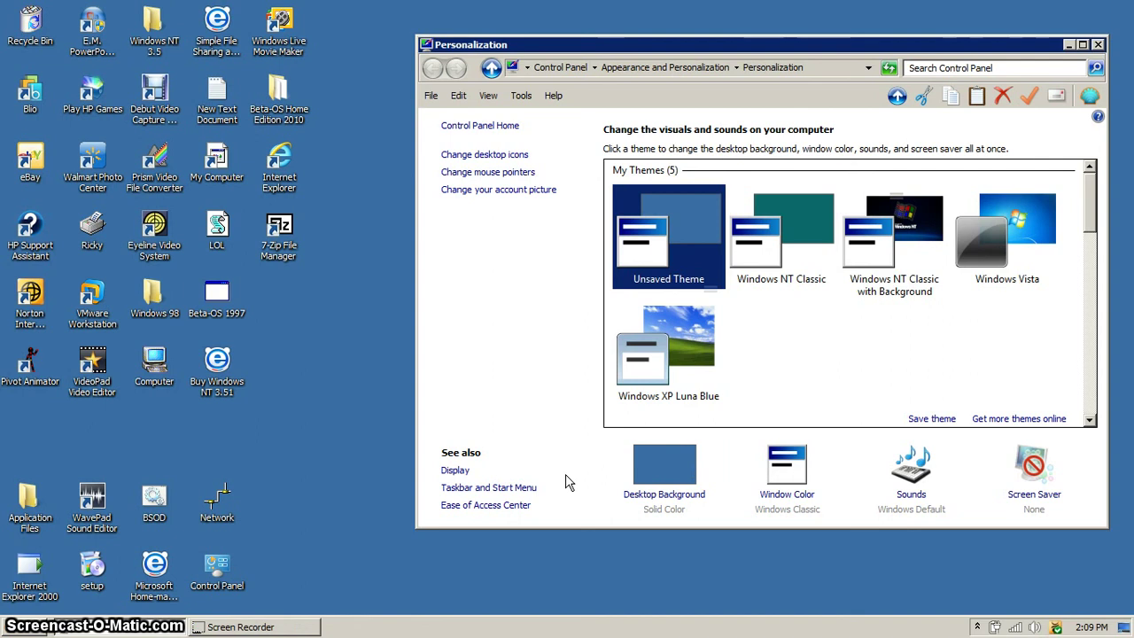